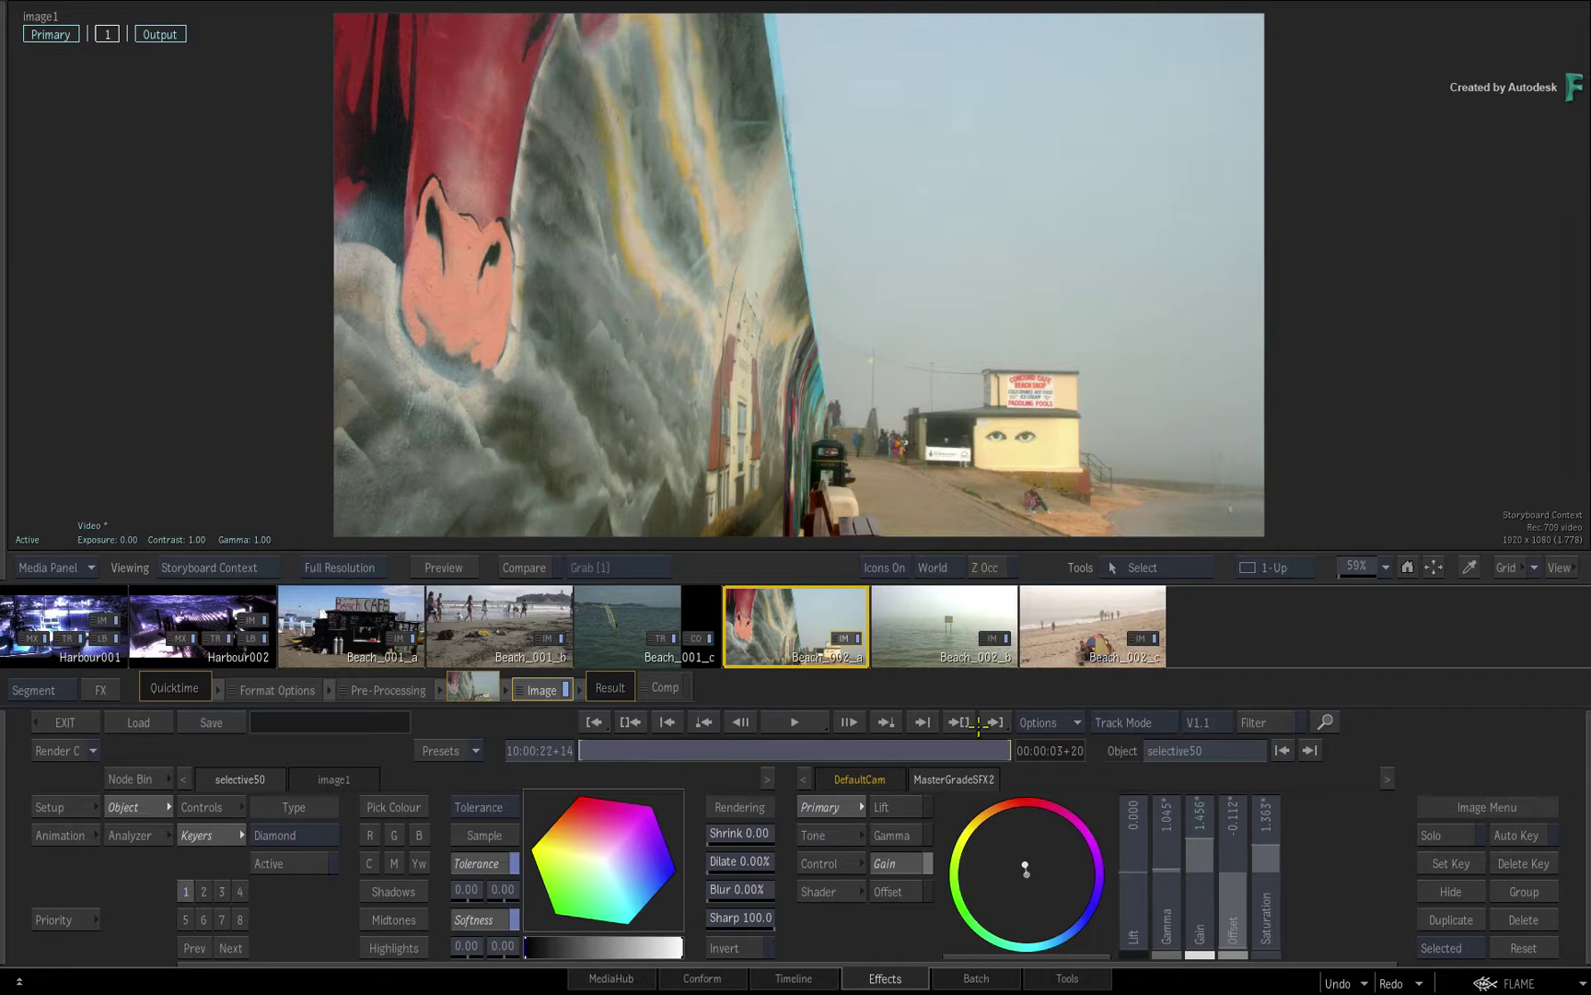
# Step: Step through the Beach_002_b, Beach_002_c, Beach_001_c and Beach_001_b shots, playing and stopping them
pyautogui.click(642, 725)
pyautogui.press('Down')
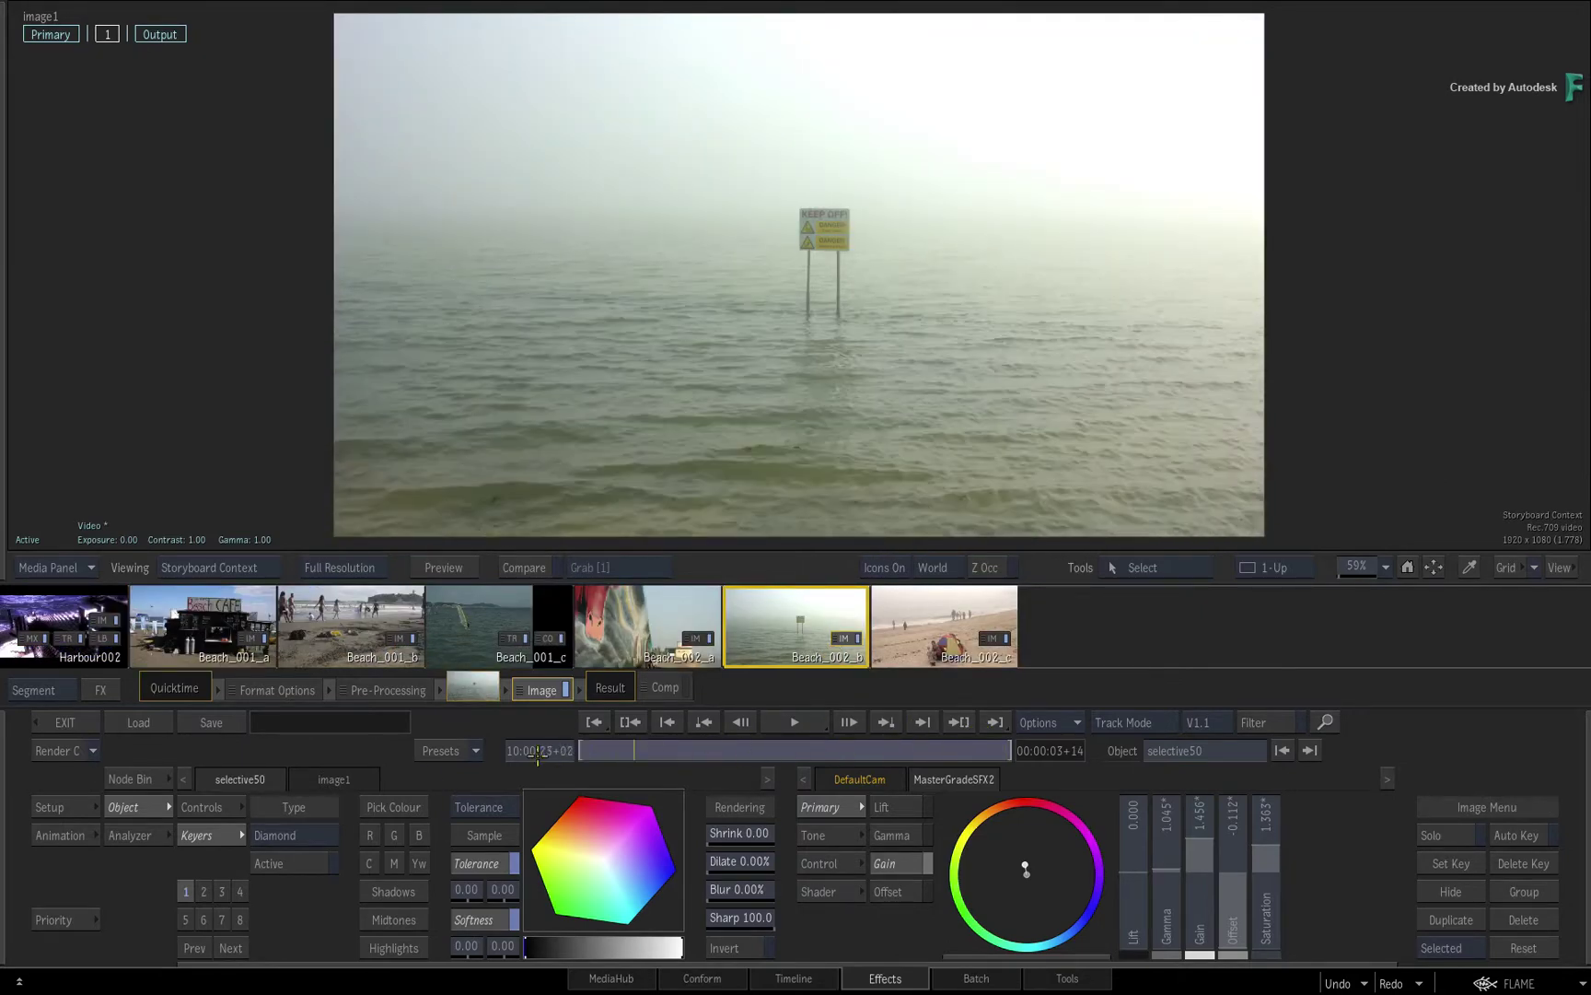
pyautogui.press('space')
pyautogui.click(974, 602)
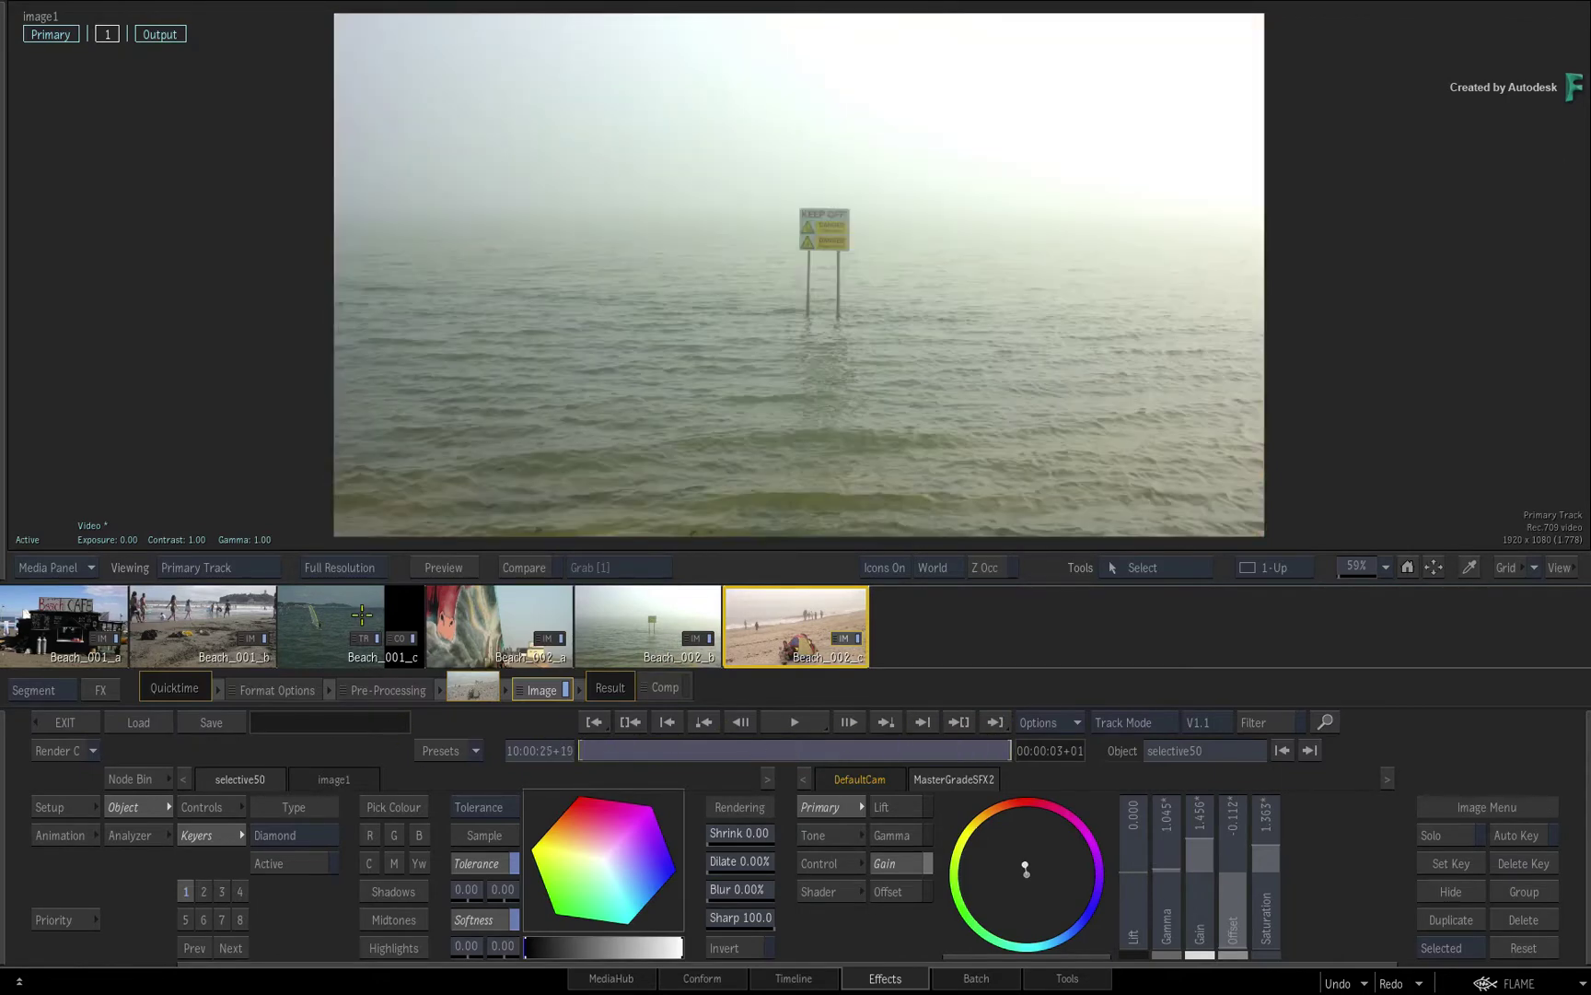
pyautogui.click(592, 722)
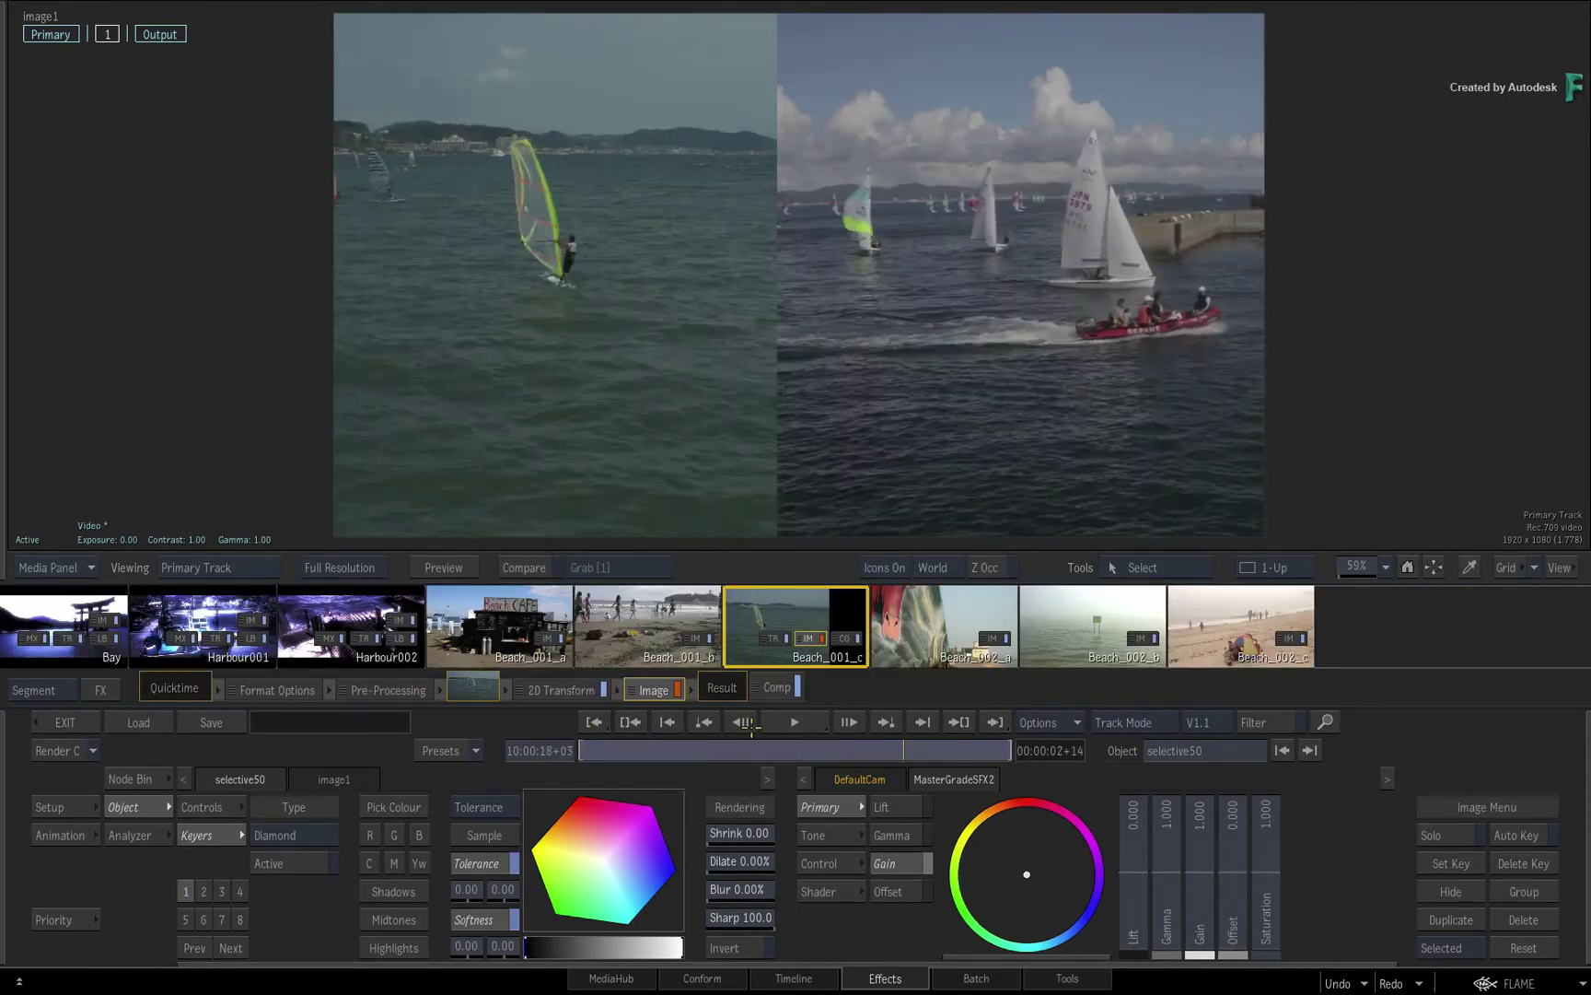
pyautogui.click(703, 713)
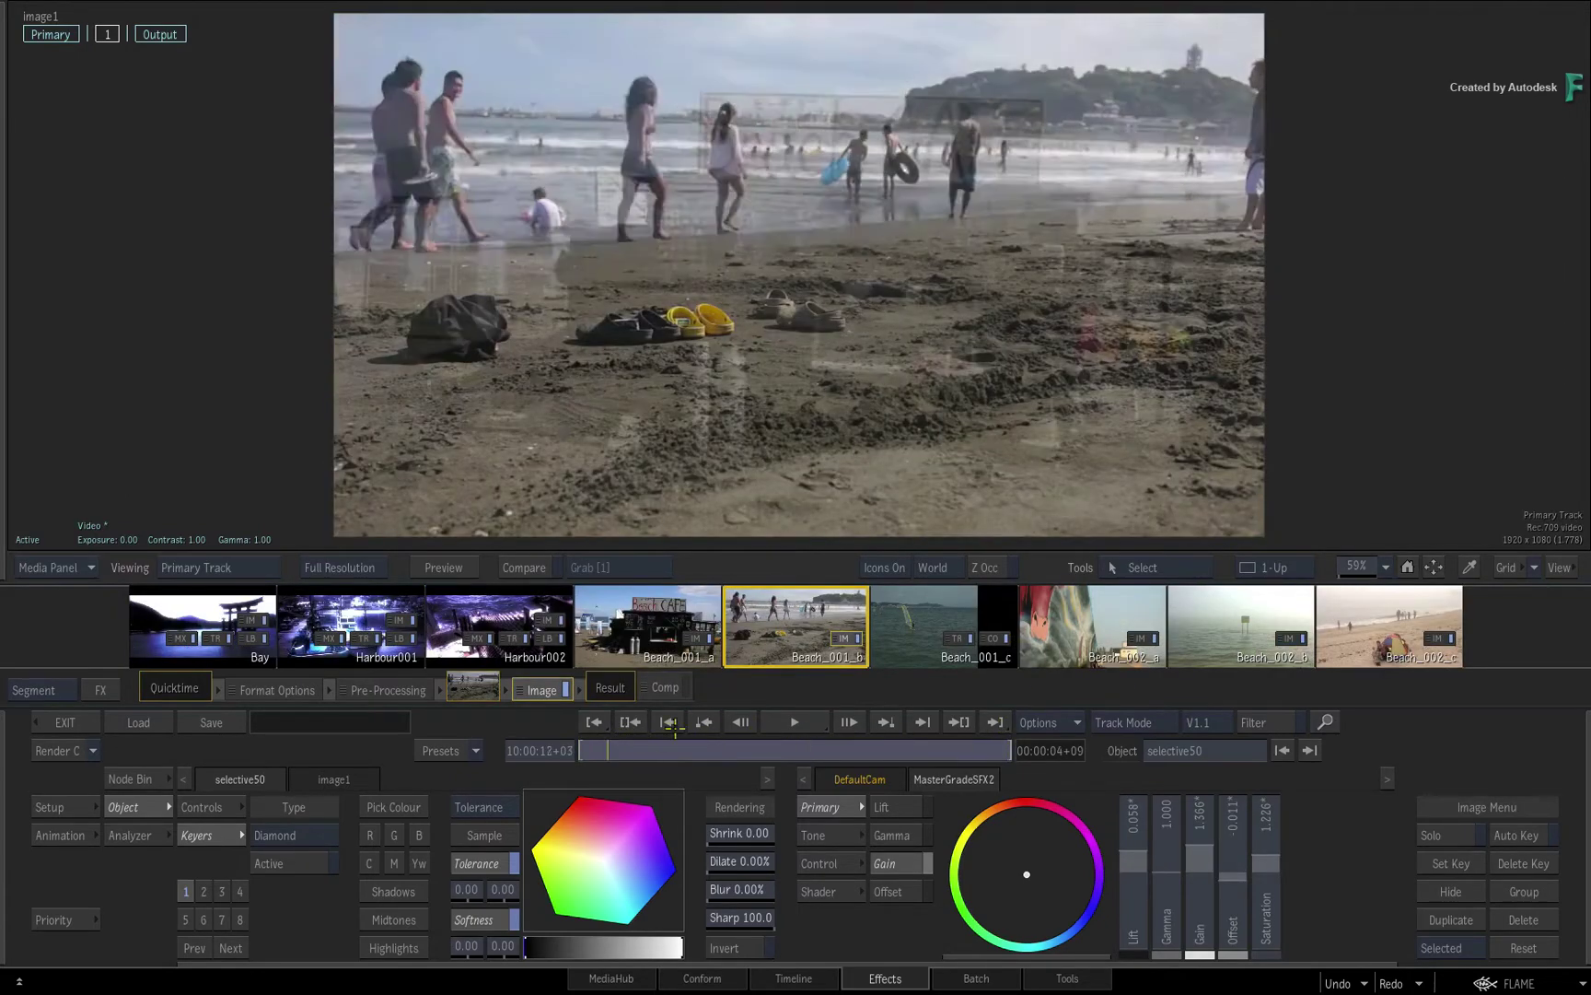
pyautogui.click(789, 722)
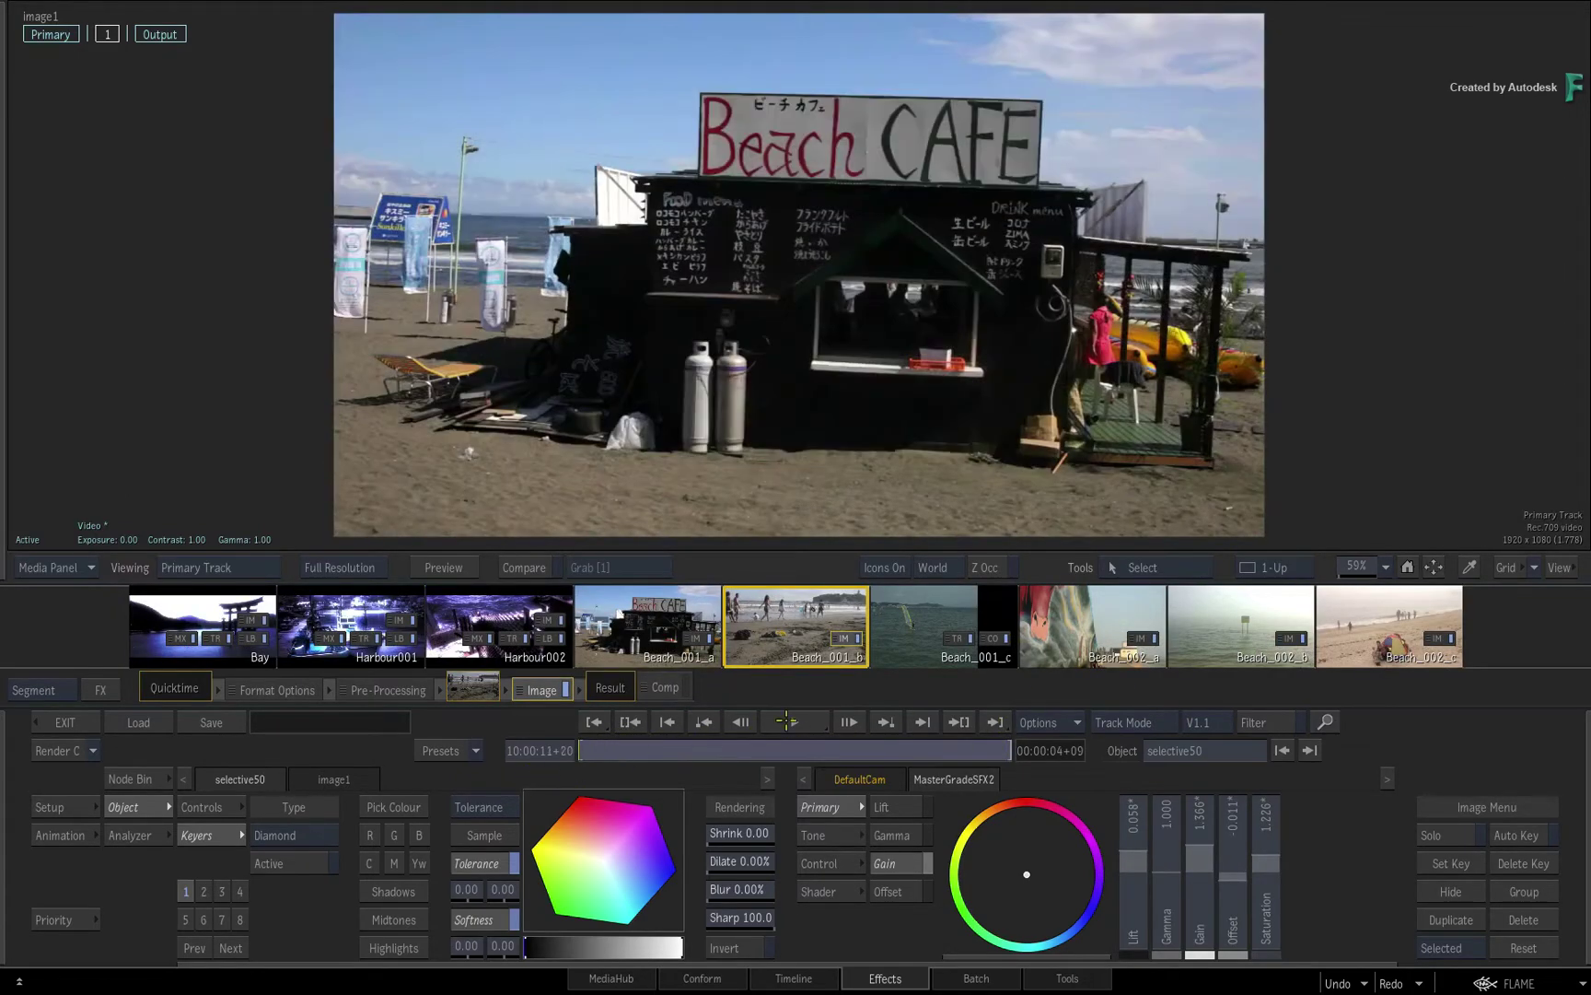
# Step: Preview the skatepark and foggy sea shots, then scrub and play Beach_001_b, leaving it selected
pyautogui.click(1081, 606)
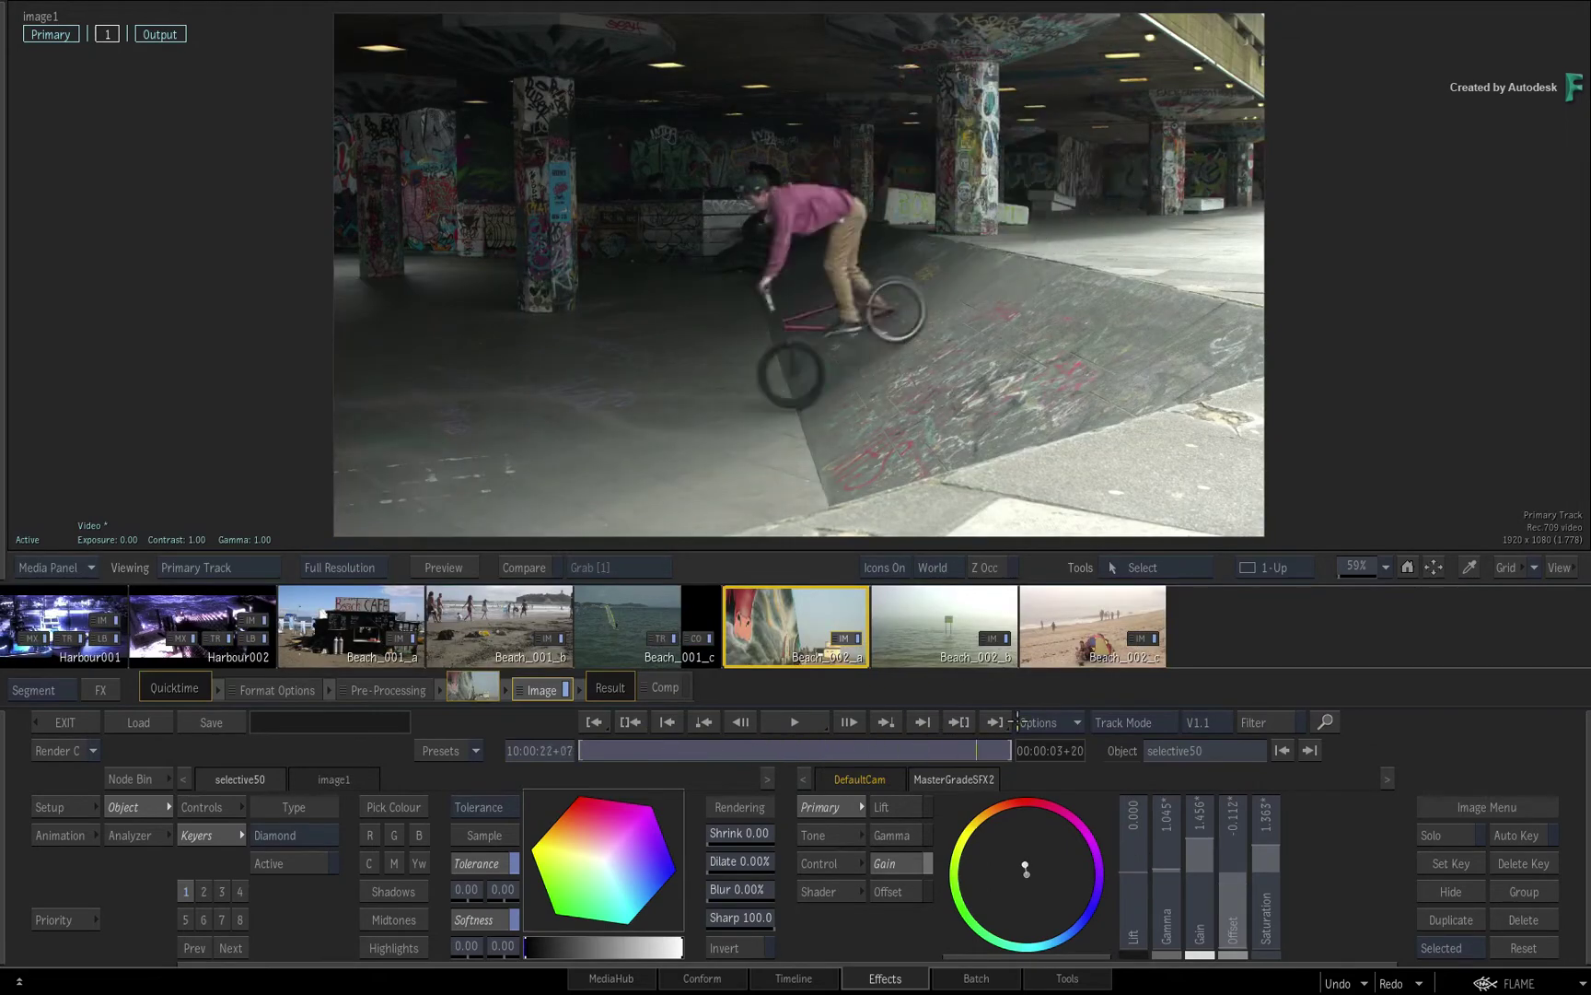
pyautogui.click(956, 623)
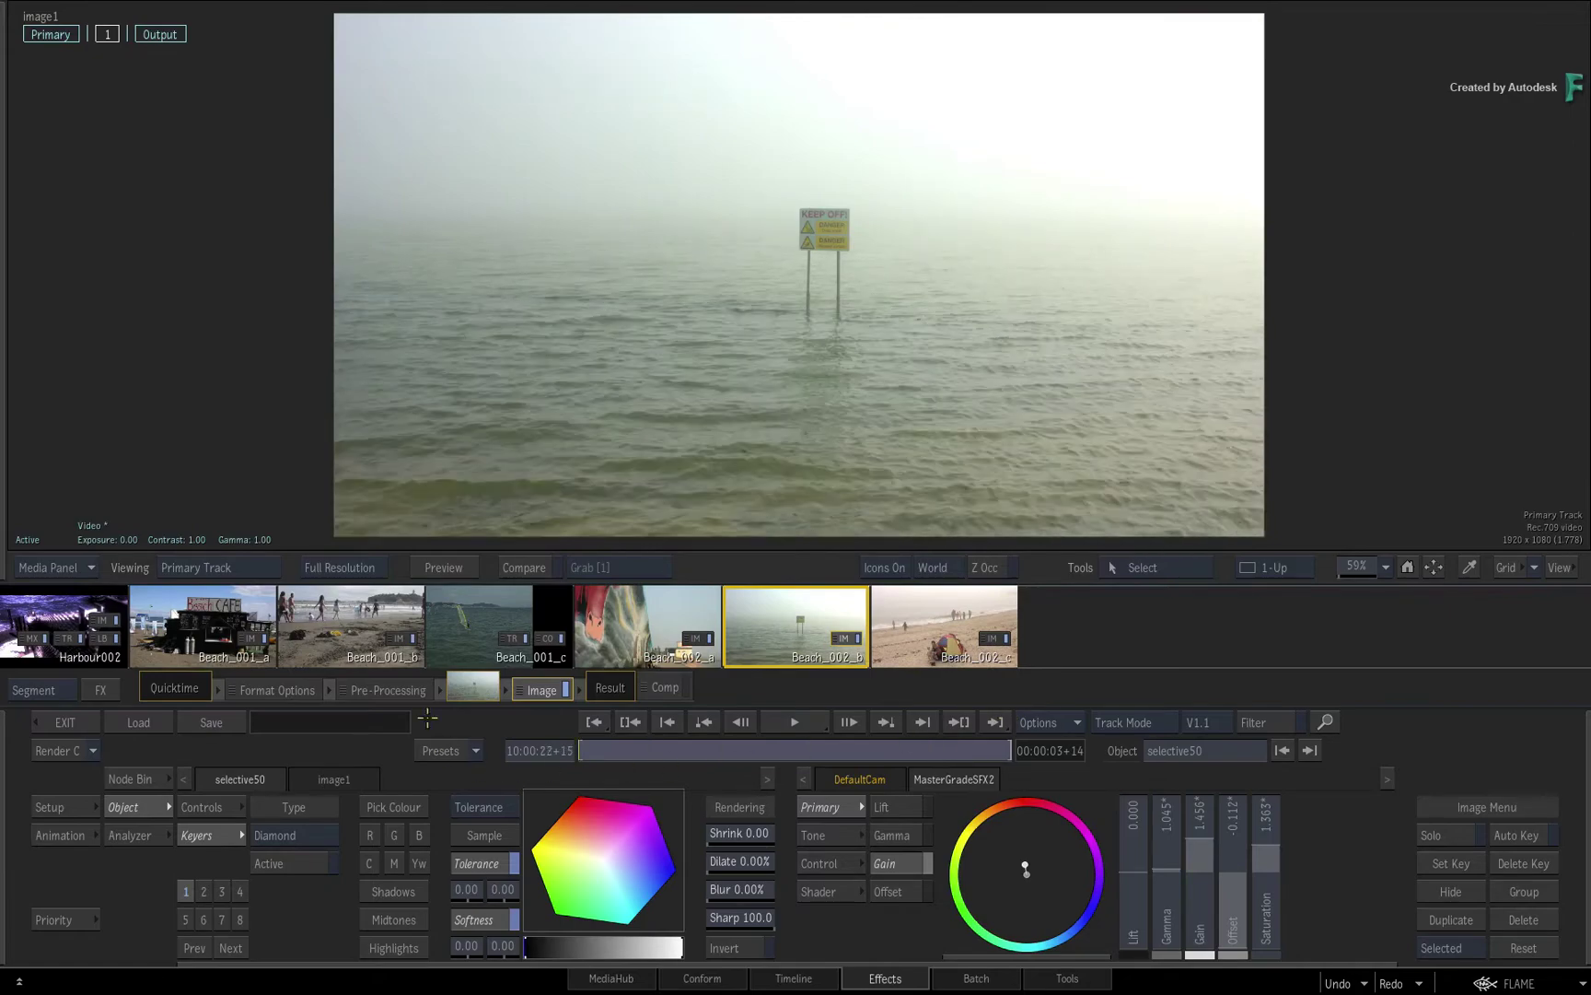
pyautogui.click(363, 619)
pyautogui.moveTo(611, 746); pyautogui.dragTo(717, 722)
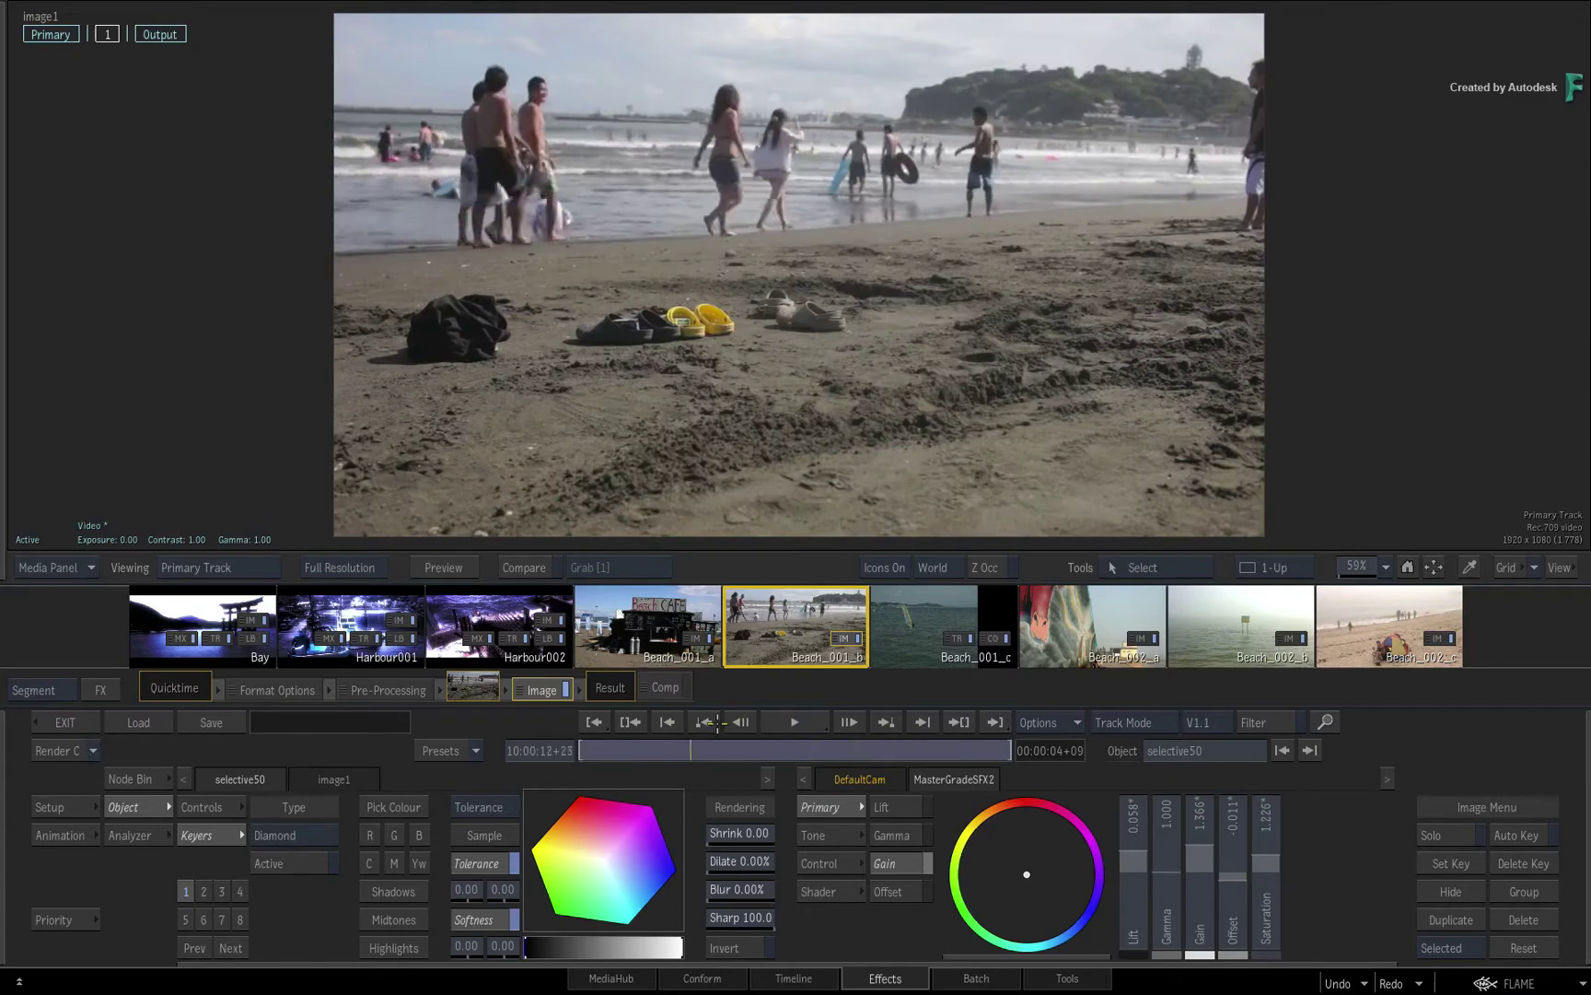
pyautogui.click(795, 722)
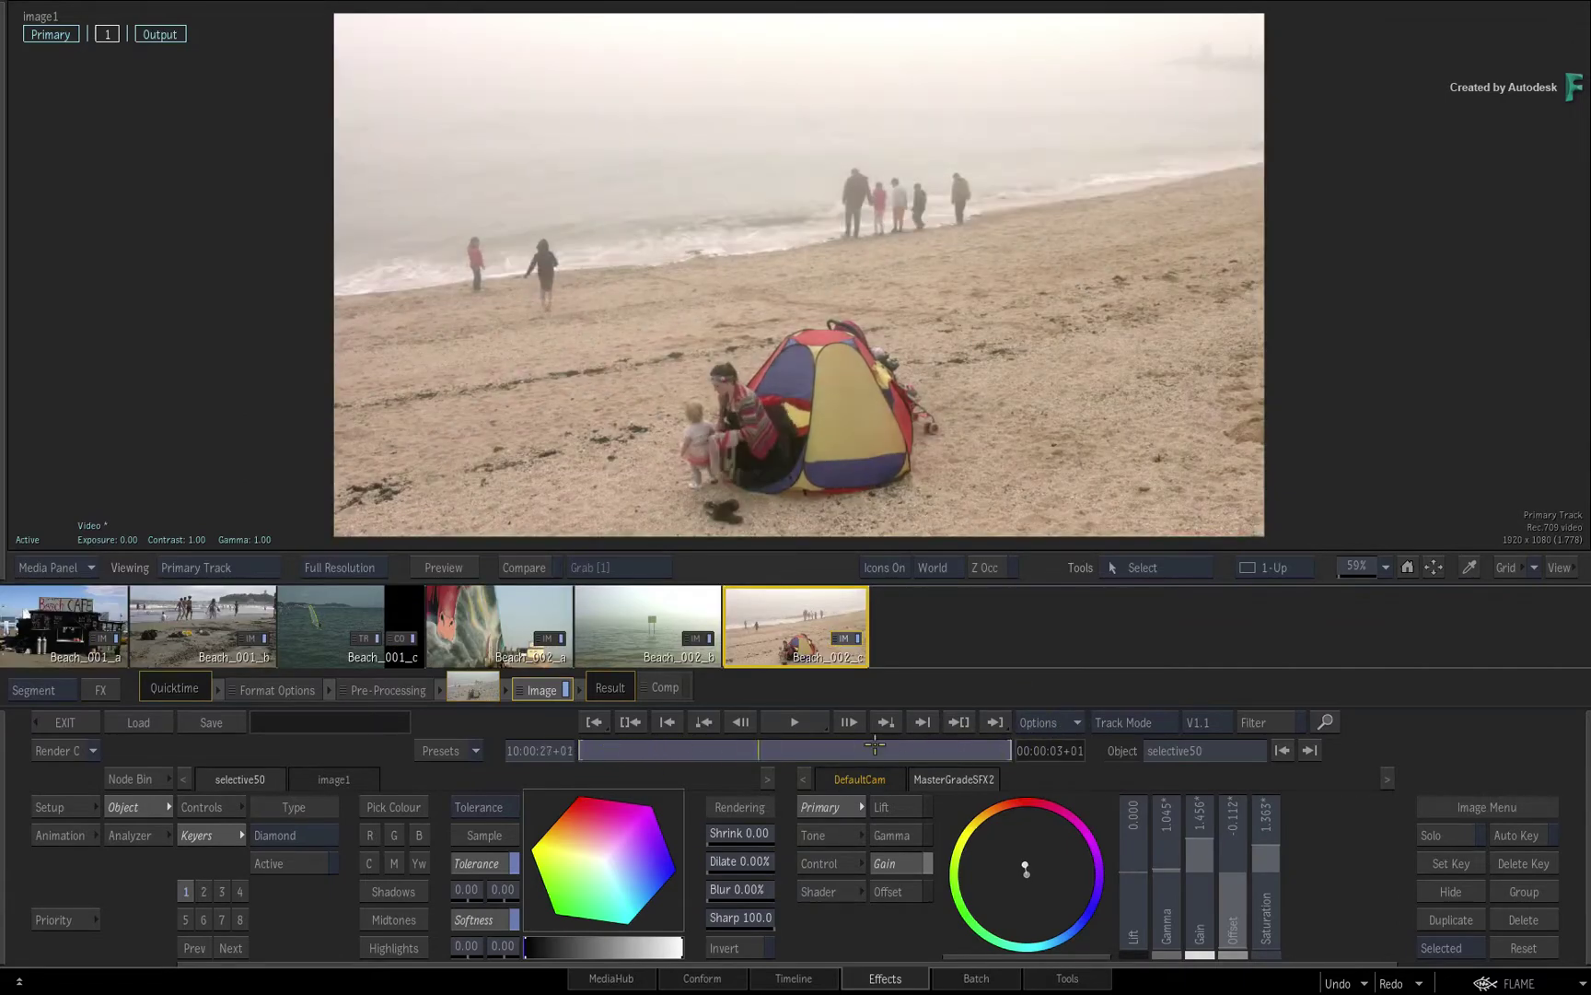
pyautogui.moveTo(680, 751); pyautogui.dragTo(463, 742)
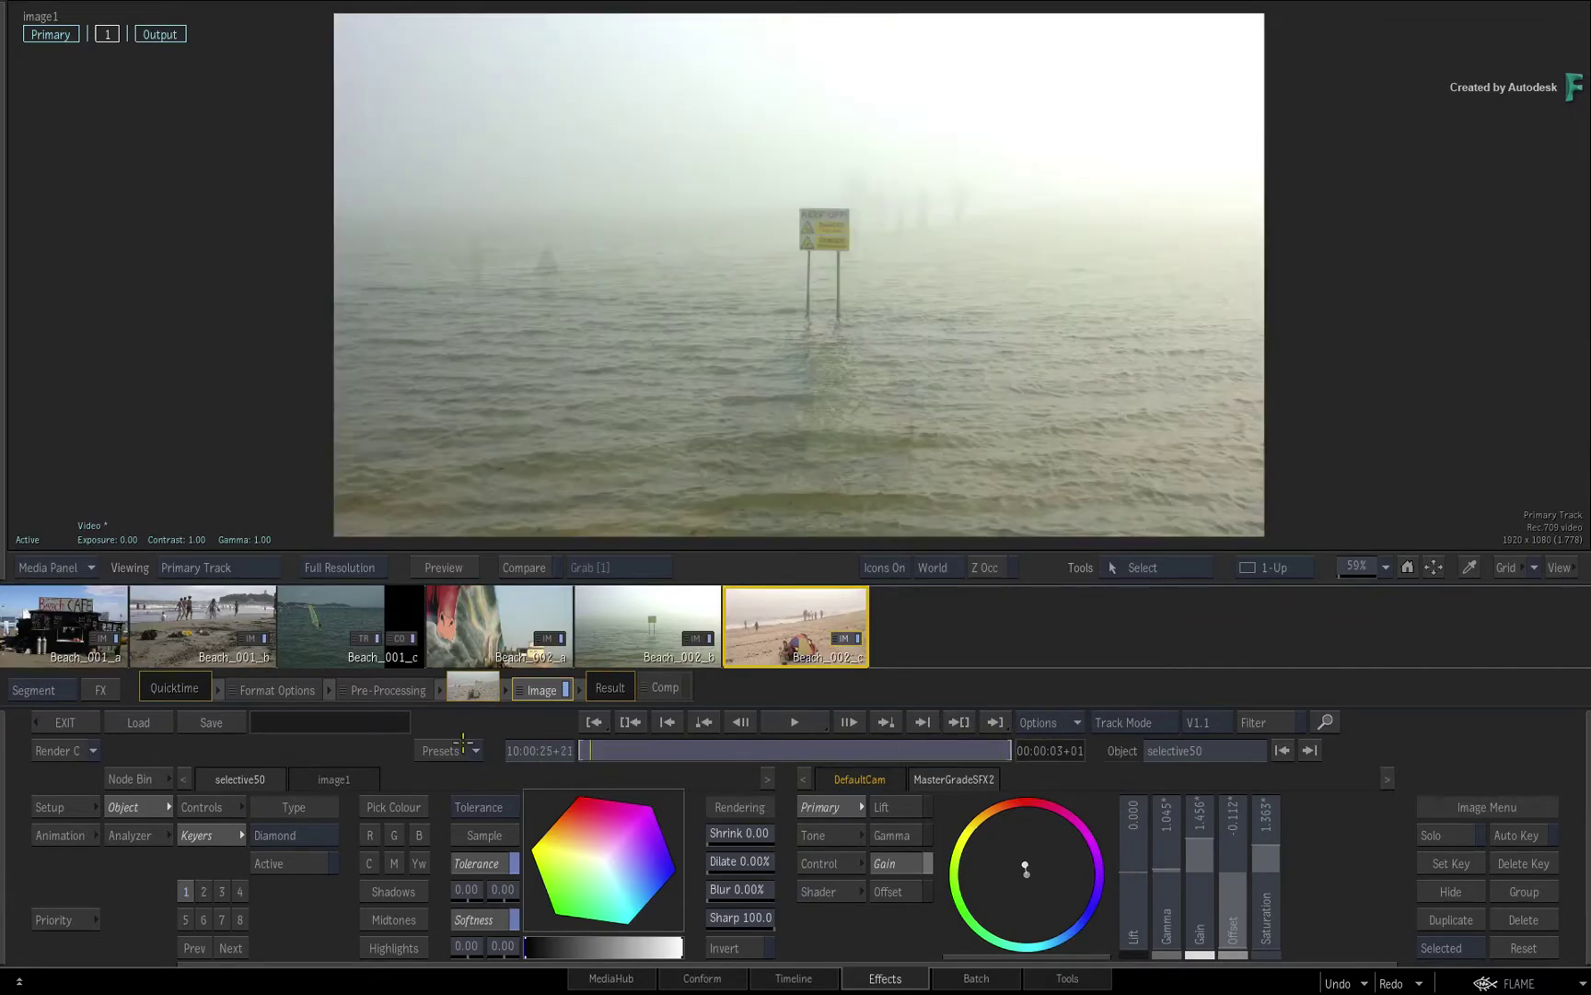
pyautogui.click(265, 661)
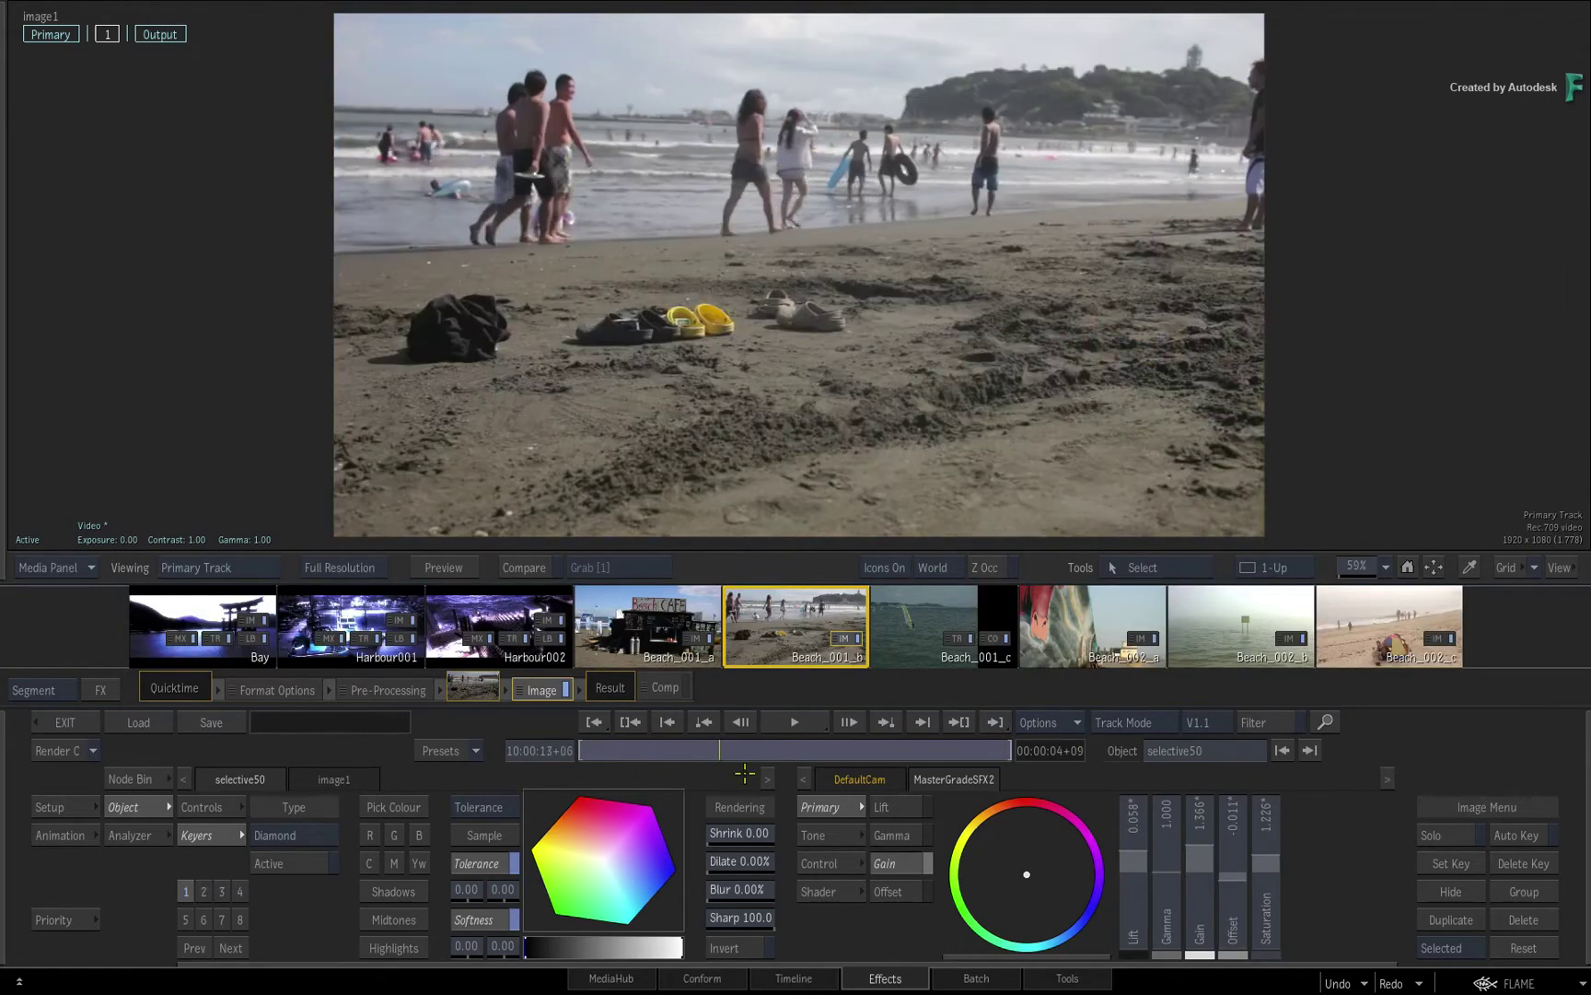
# Step: Glance at Beach_002_a, return to Beach_001_b, and list Render Current, Render Up To and Render All
pyautogui.click(1086, 633)
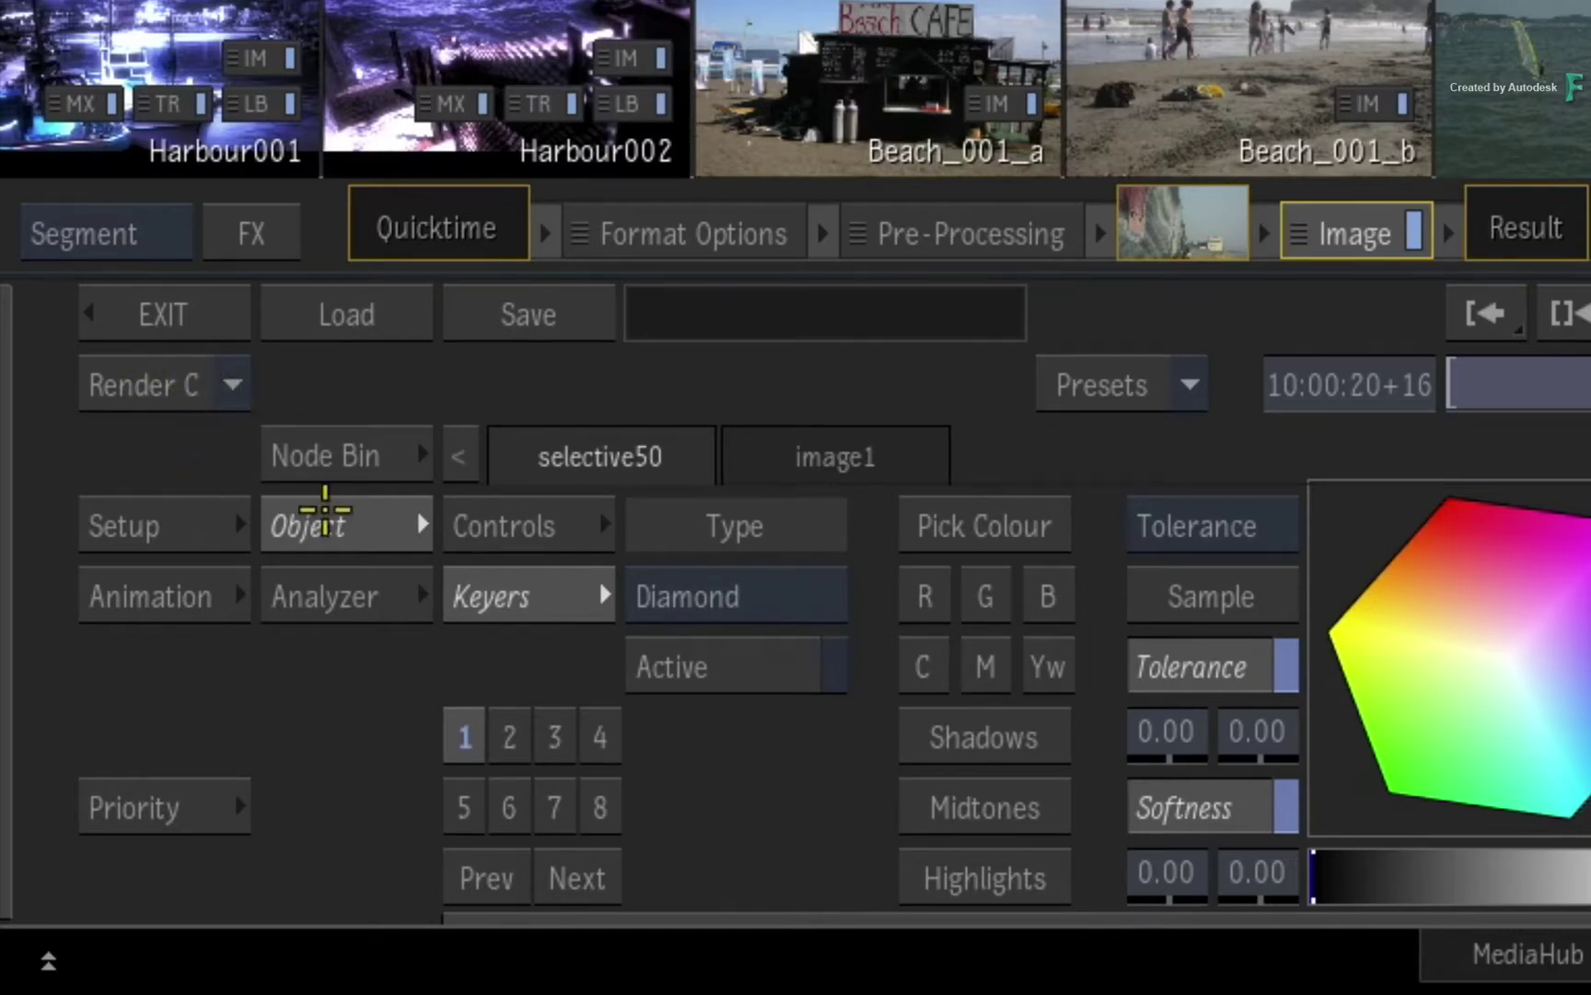
pyautogui.click(1253, 138)
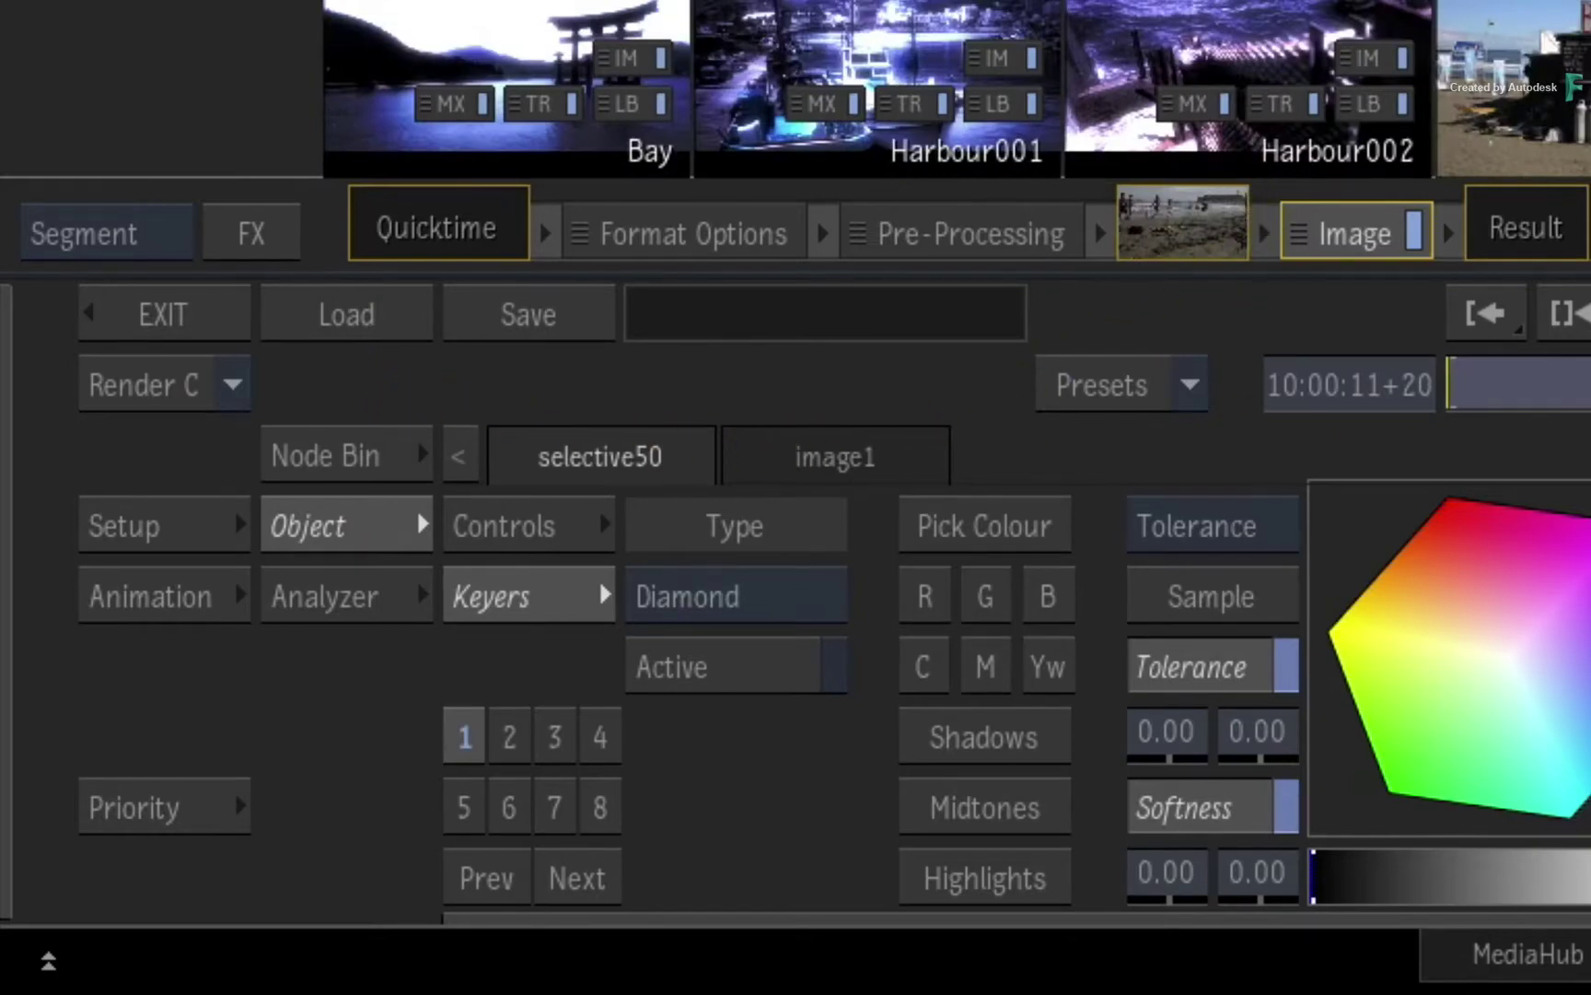
pyautogui.click(234, 383)
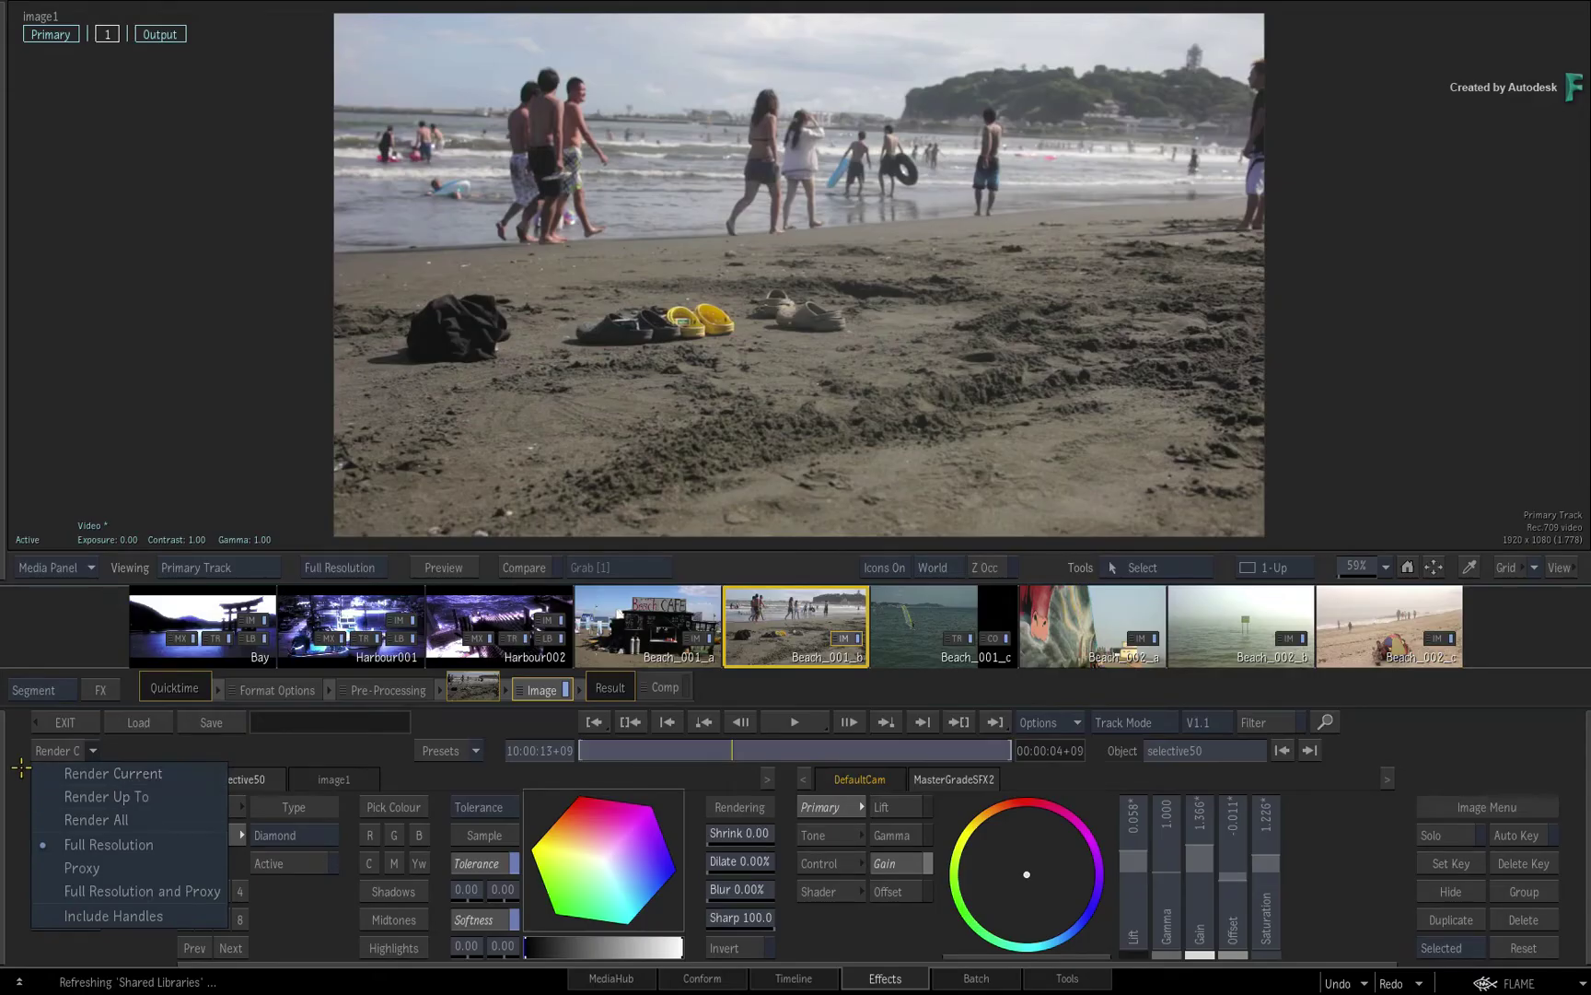
# Step: Dismiss the render list, select Harbour001 and show its 2D Transform effect (Scale 100, FOV 40°)
pyautogui.click(33, 363)
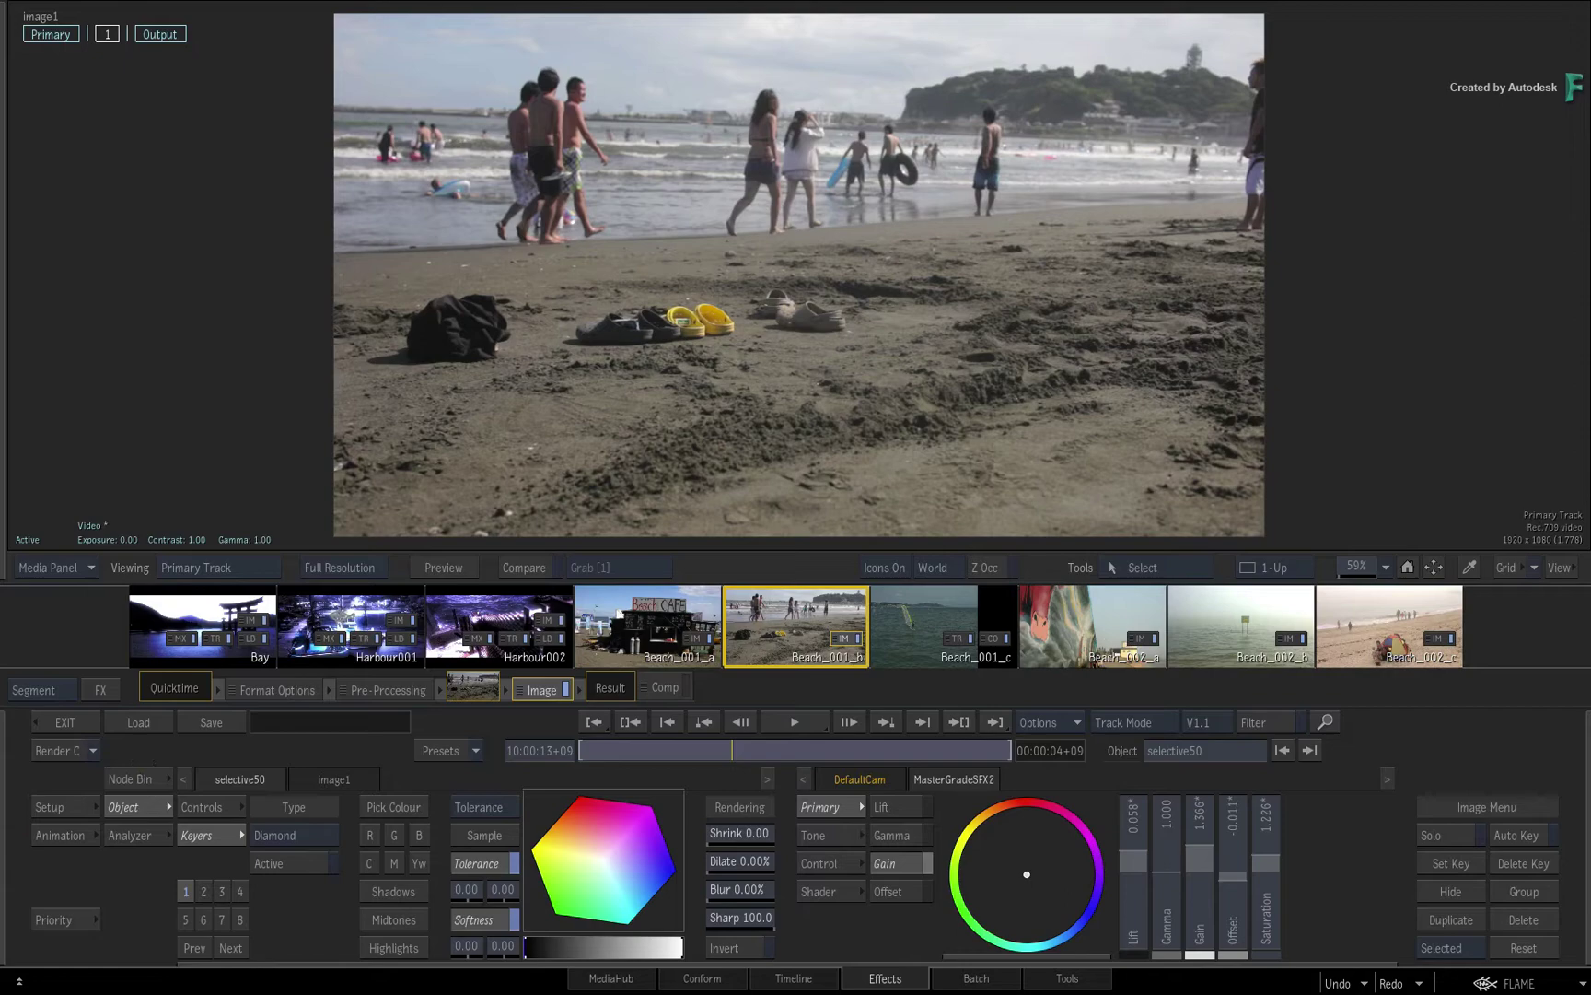
pyautogui.click(342, 616)
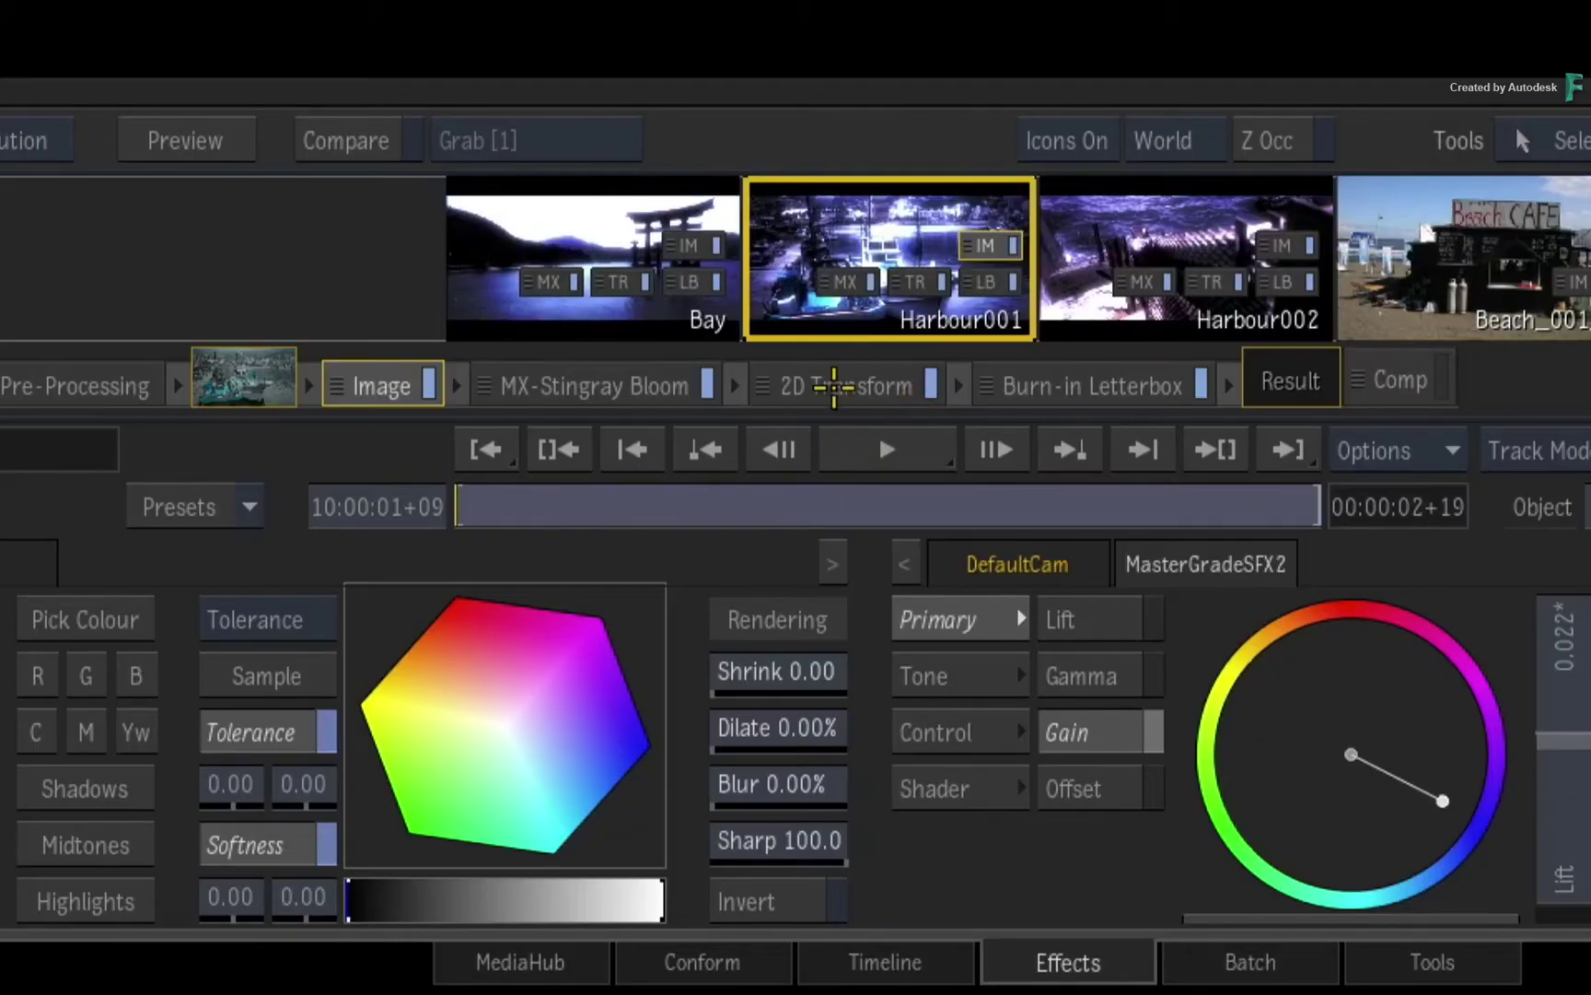
pyautogui.click(834, 387)
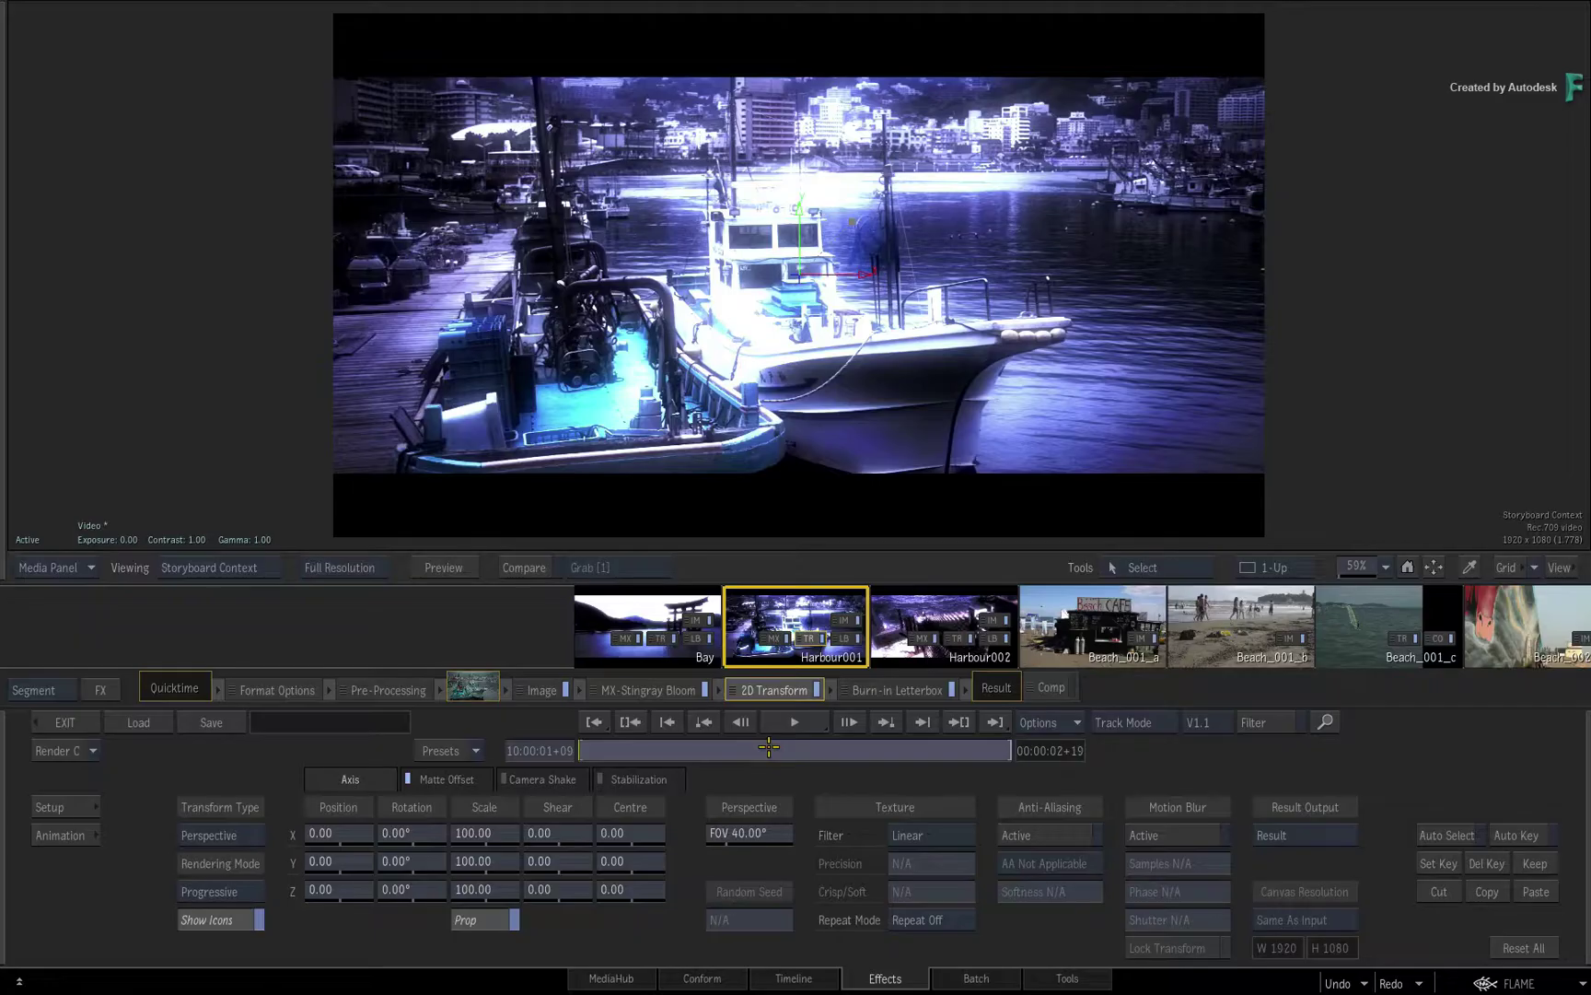
# Step: Render only Harbour001's 2D Transform effect with Render Current
pyautogui.click(55, 751)
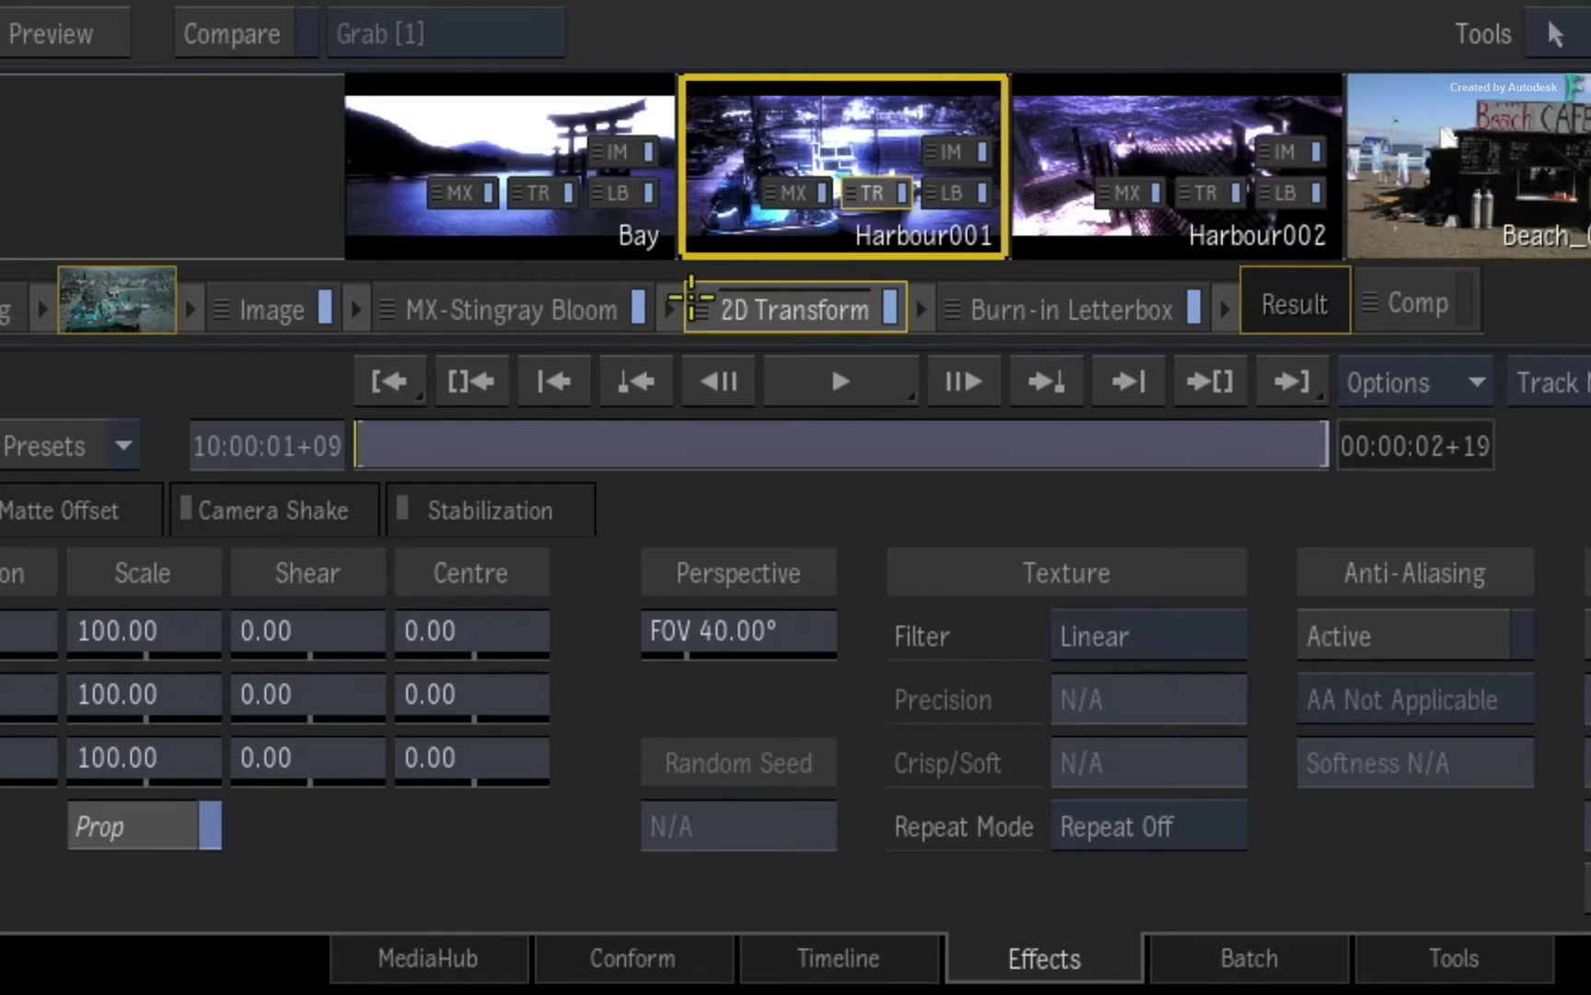
# Step: View the MX-Stingray Bloom settings, then switch back to Harbour001's 2D Transform
pyautogui.click(557, 311)
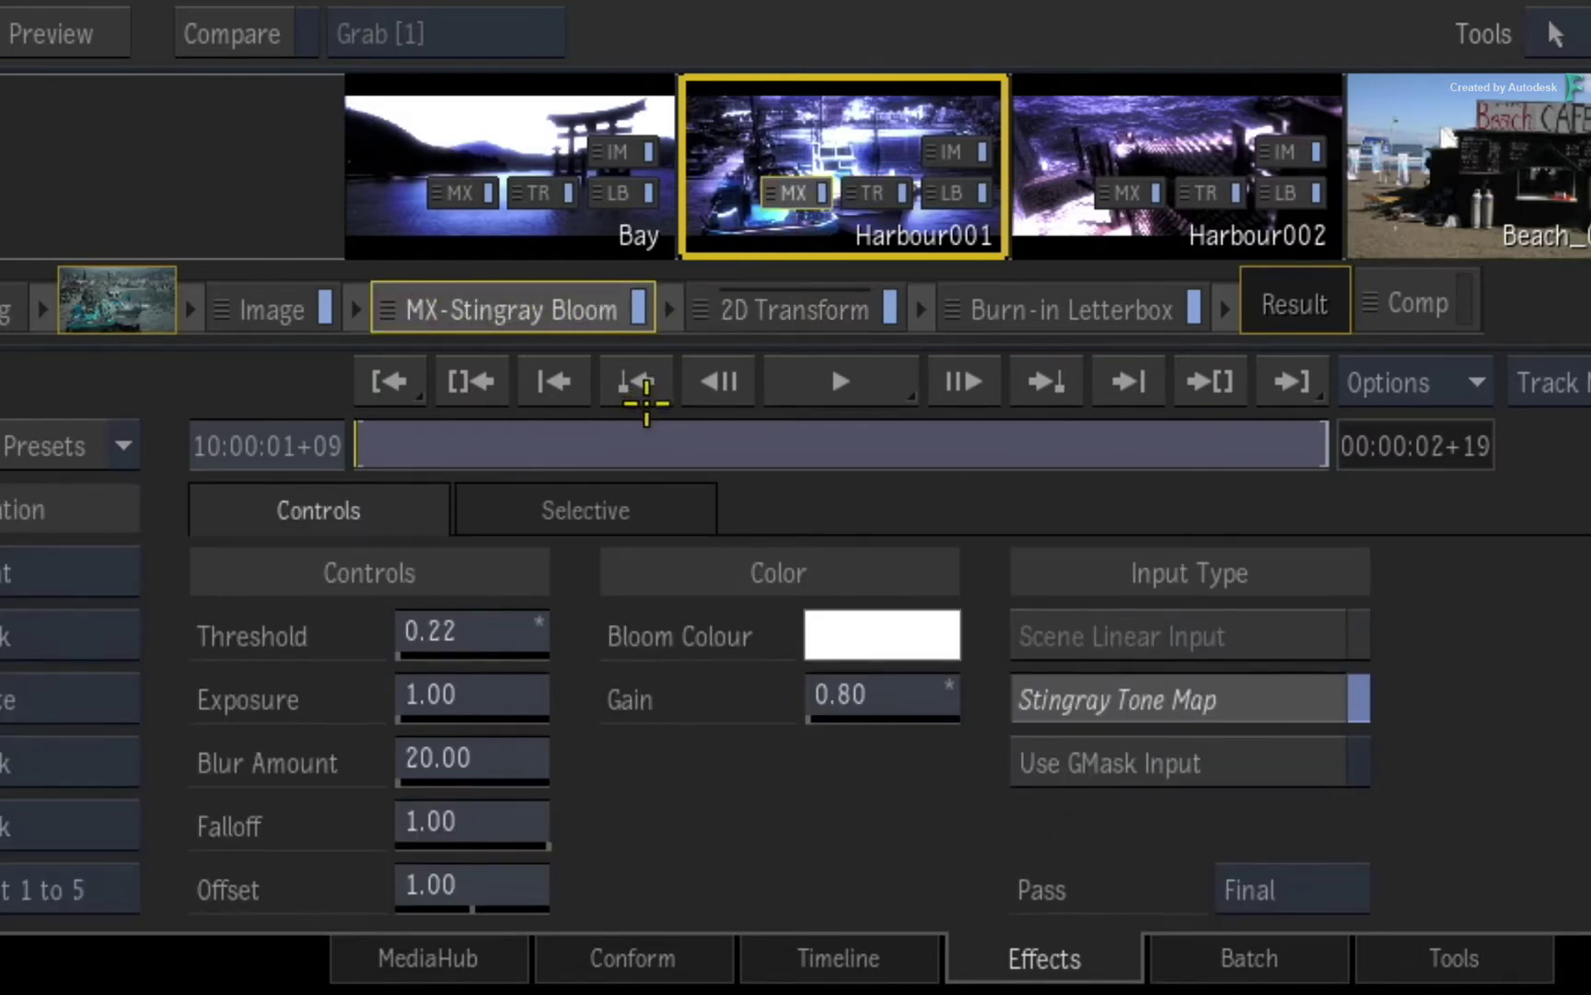
pyautogui.click(812, 308)
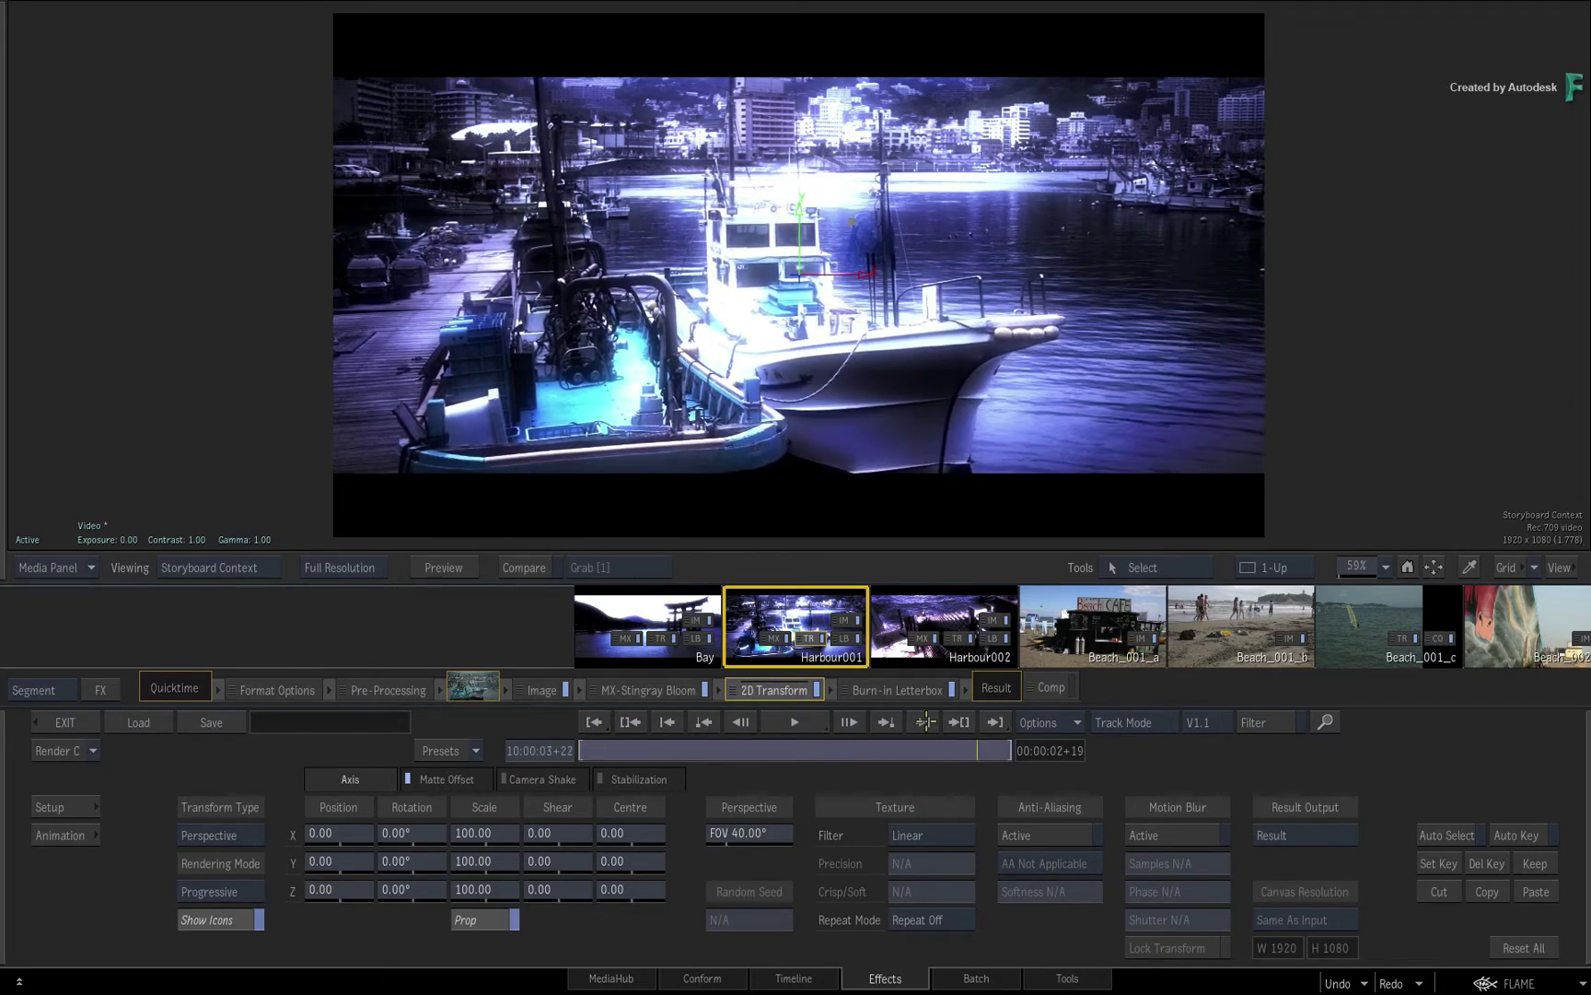
# Step: Check the Burn-in Letterbox node, return to 2D Transform, and play back the rendered Harbour001 shot
pyautogui.click(668, 722)
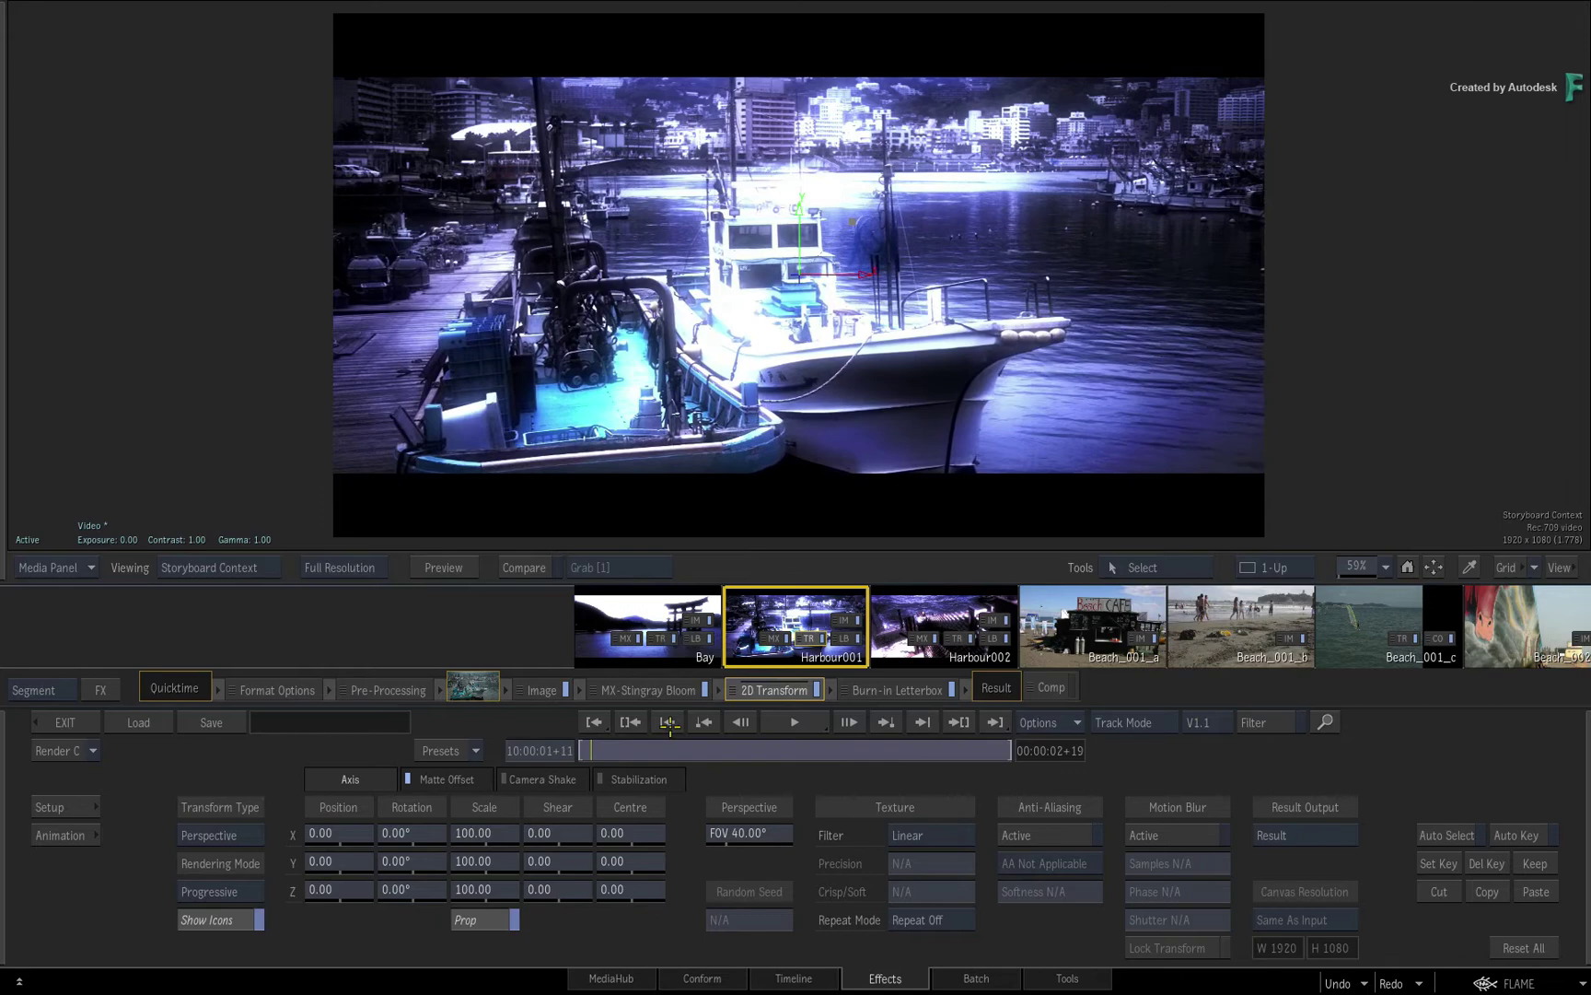
pyautogui.click(906, 700)
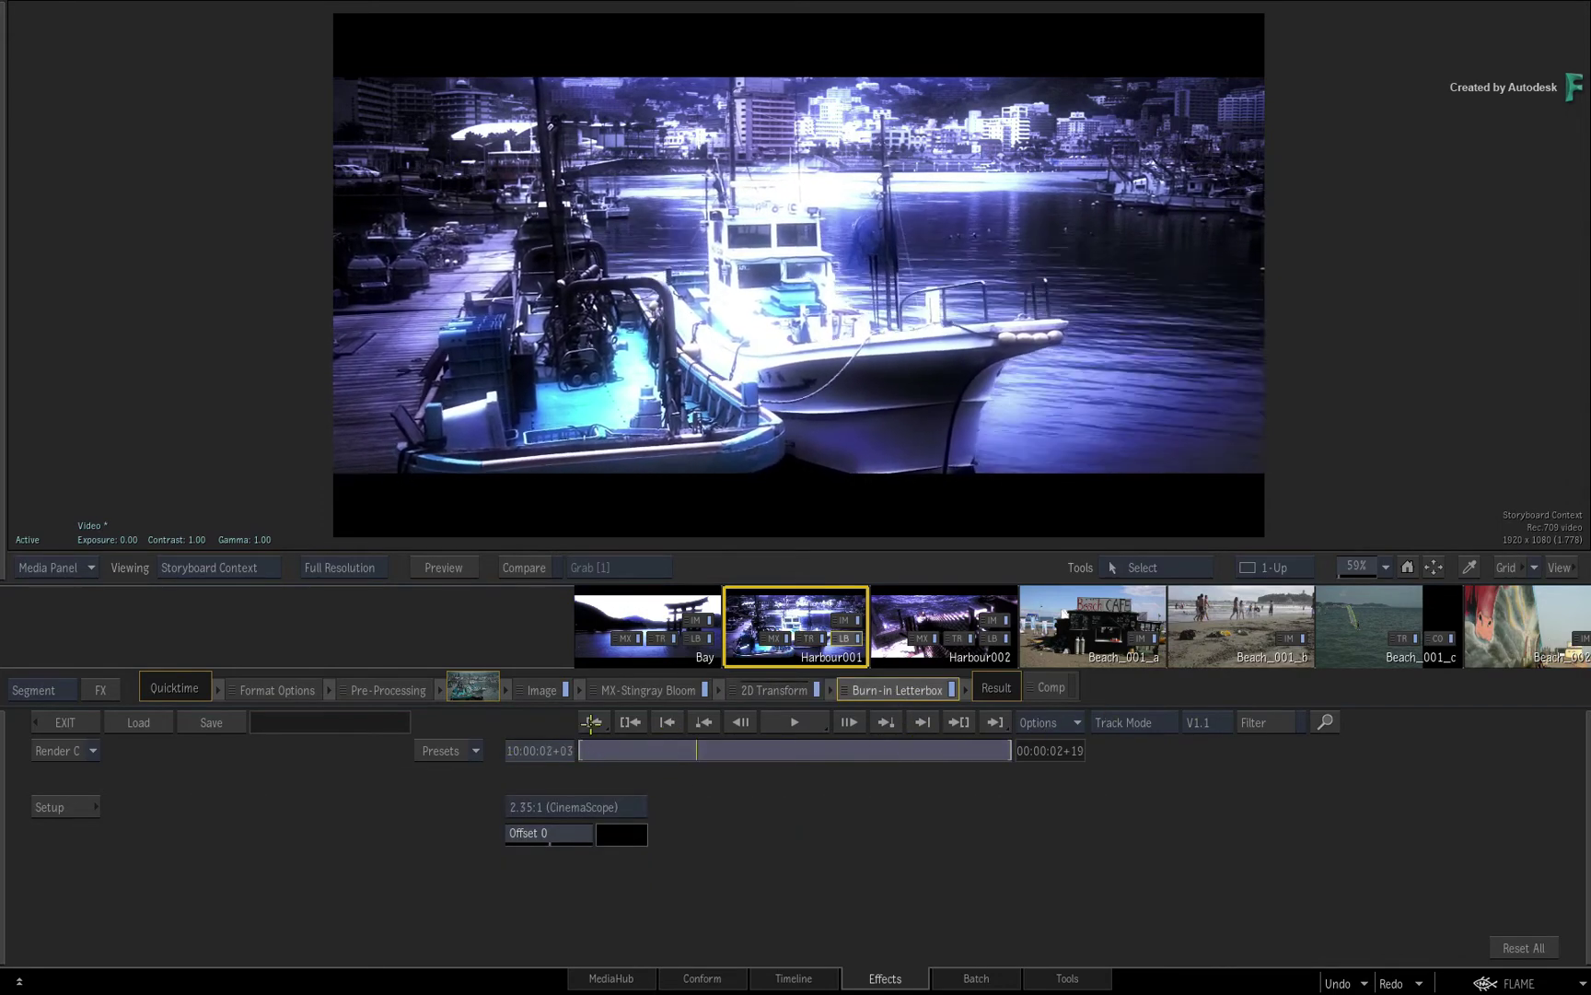
pyautogui.click(773, 690)
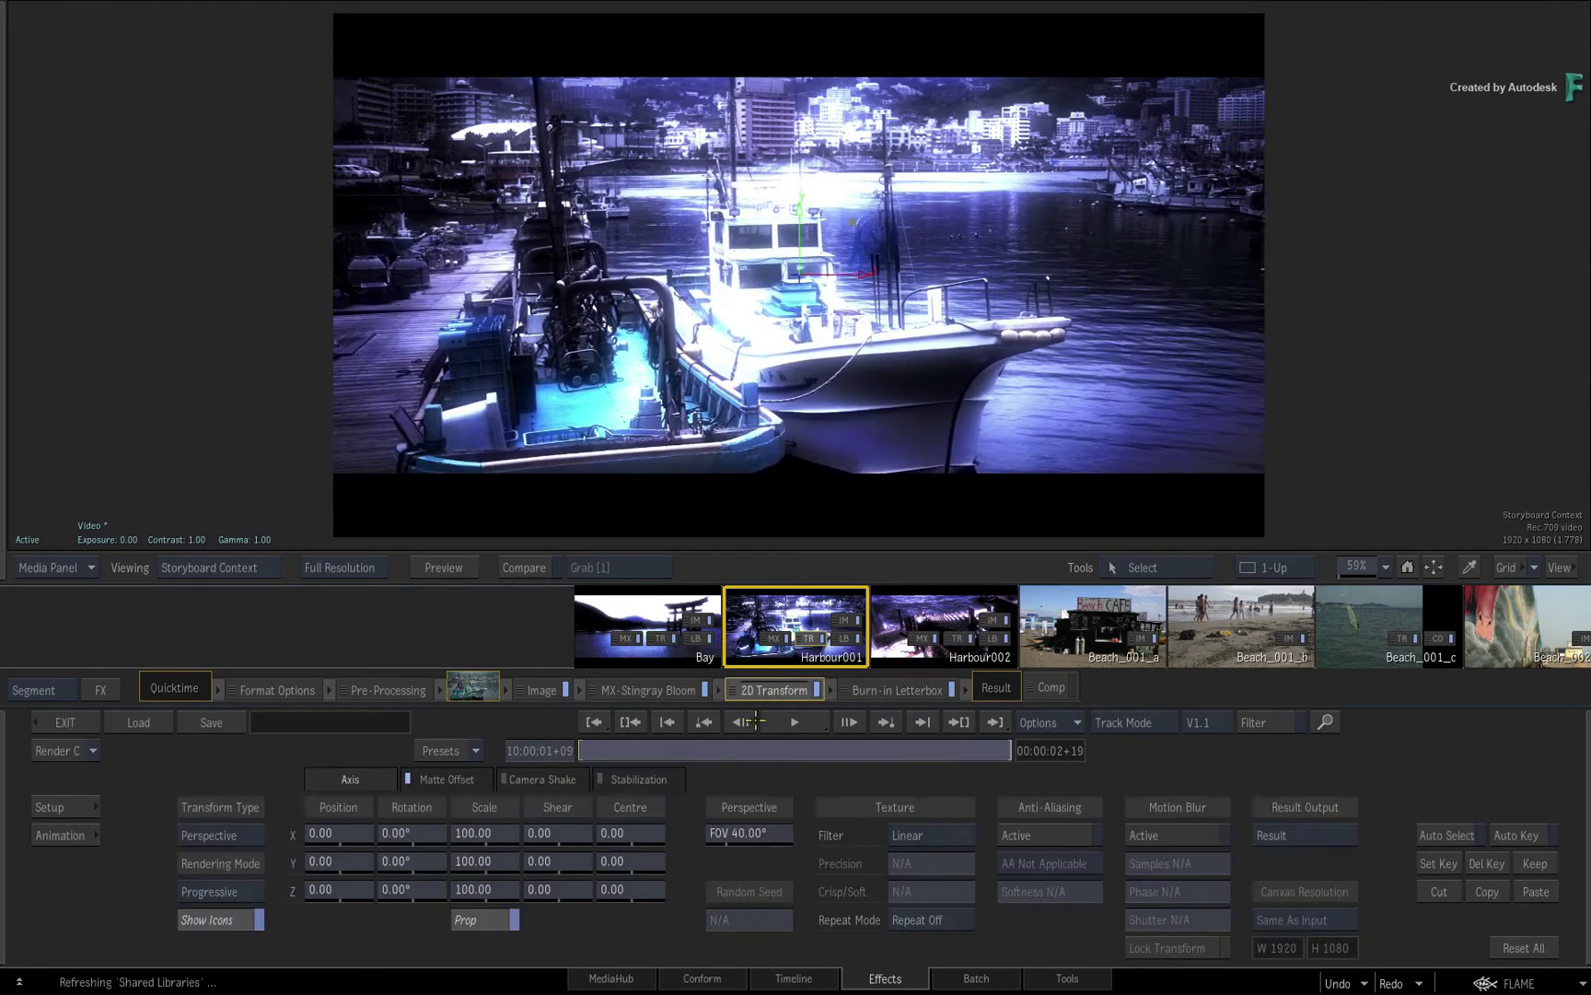
pyautogui.click(598, 752)
pyautogui.click(788, 723)
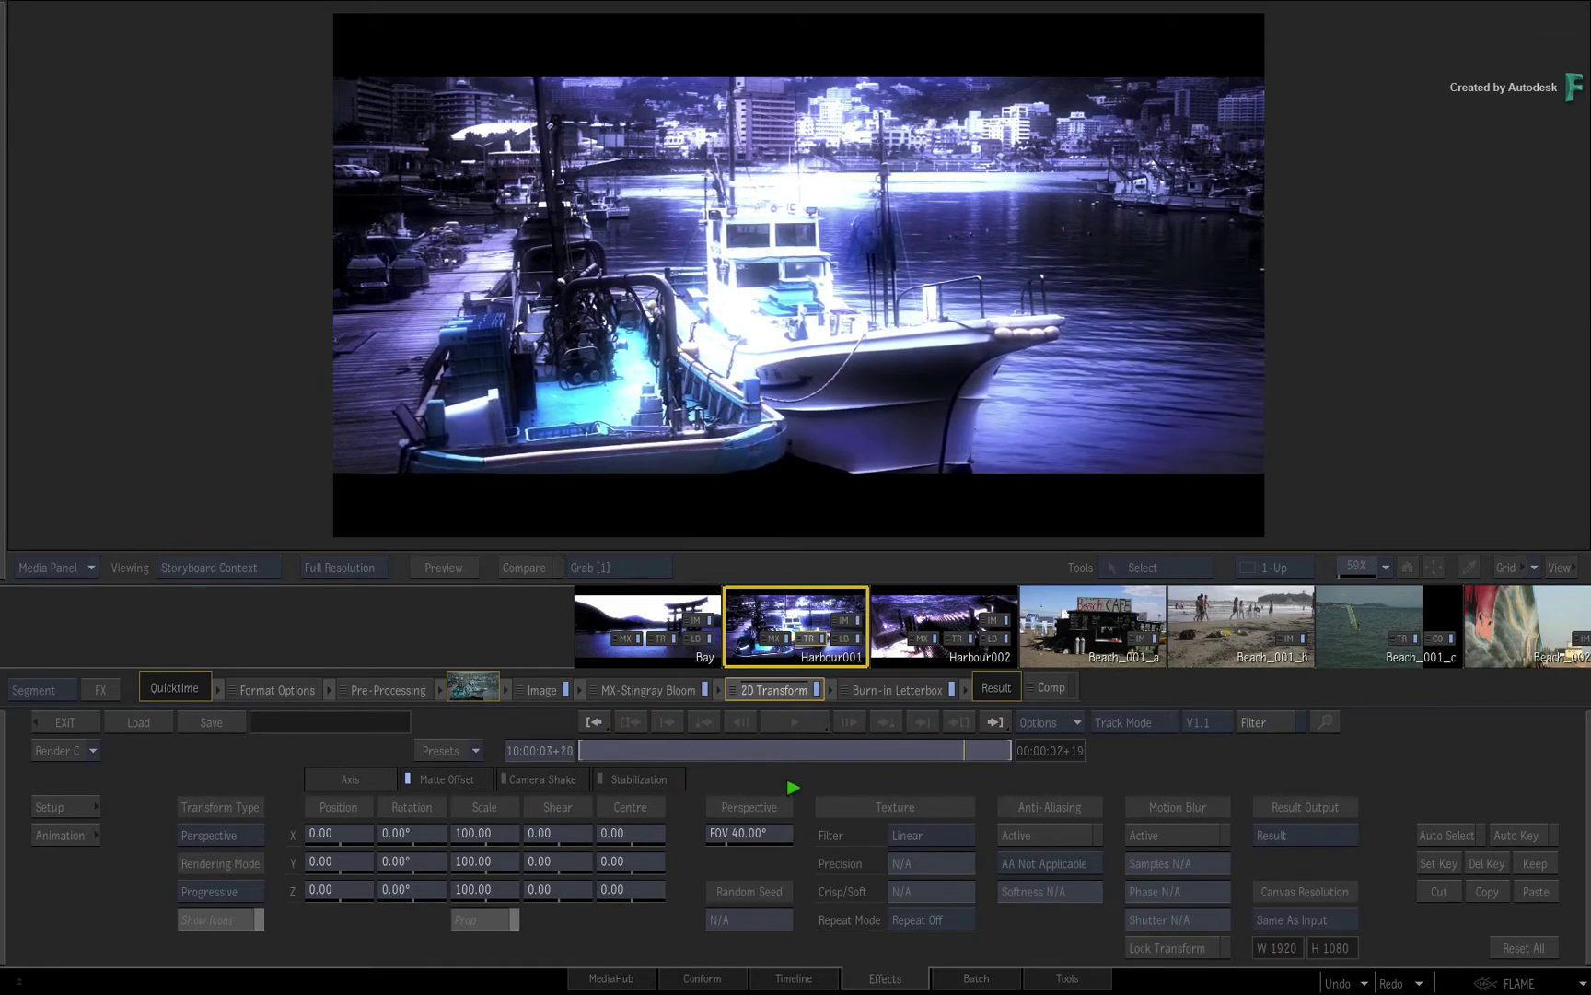
pyautogui.moveTo(955, 751); pyautogui.dragTo(797, 781)
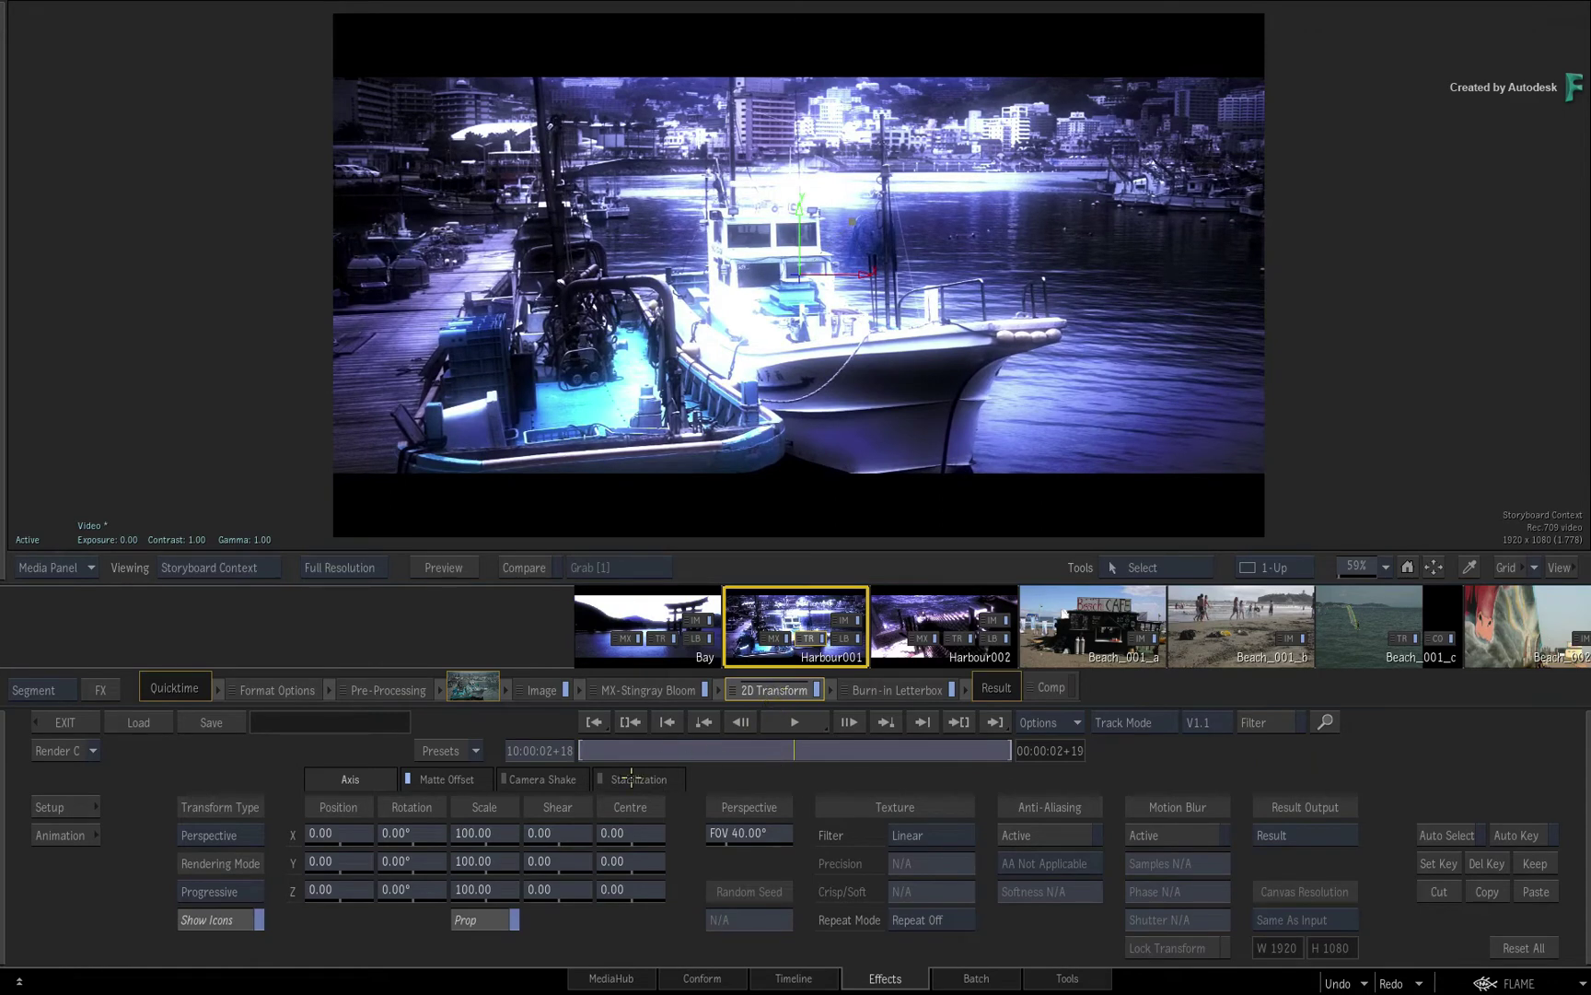
# Step: Try a 41° Z rotation on Harbour001, undo it back to 0°, and scrub forward
pyautogui.moveTo(402, 888); pyautogui.dragTo(444, 890)
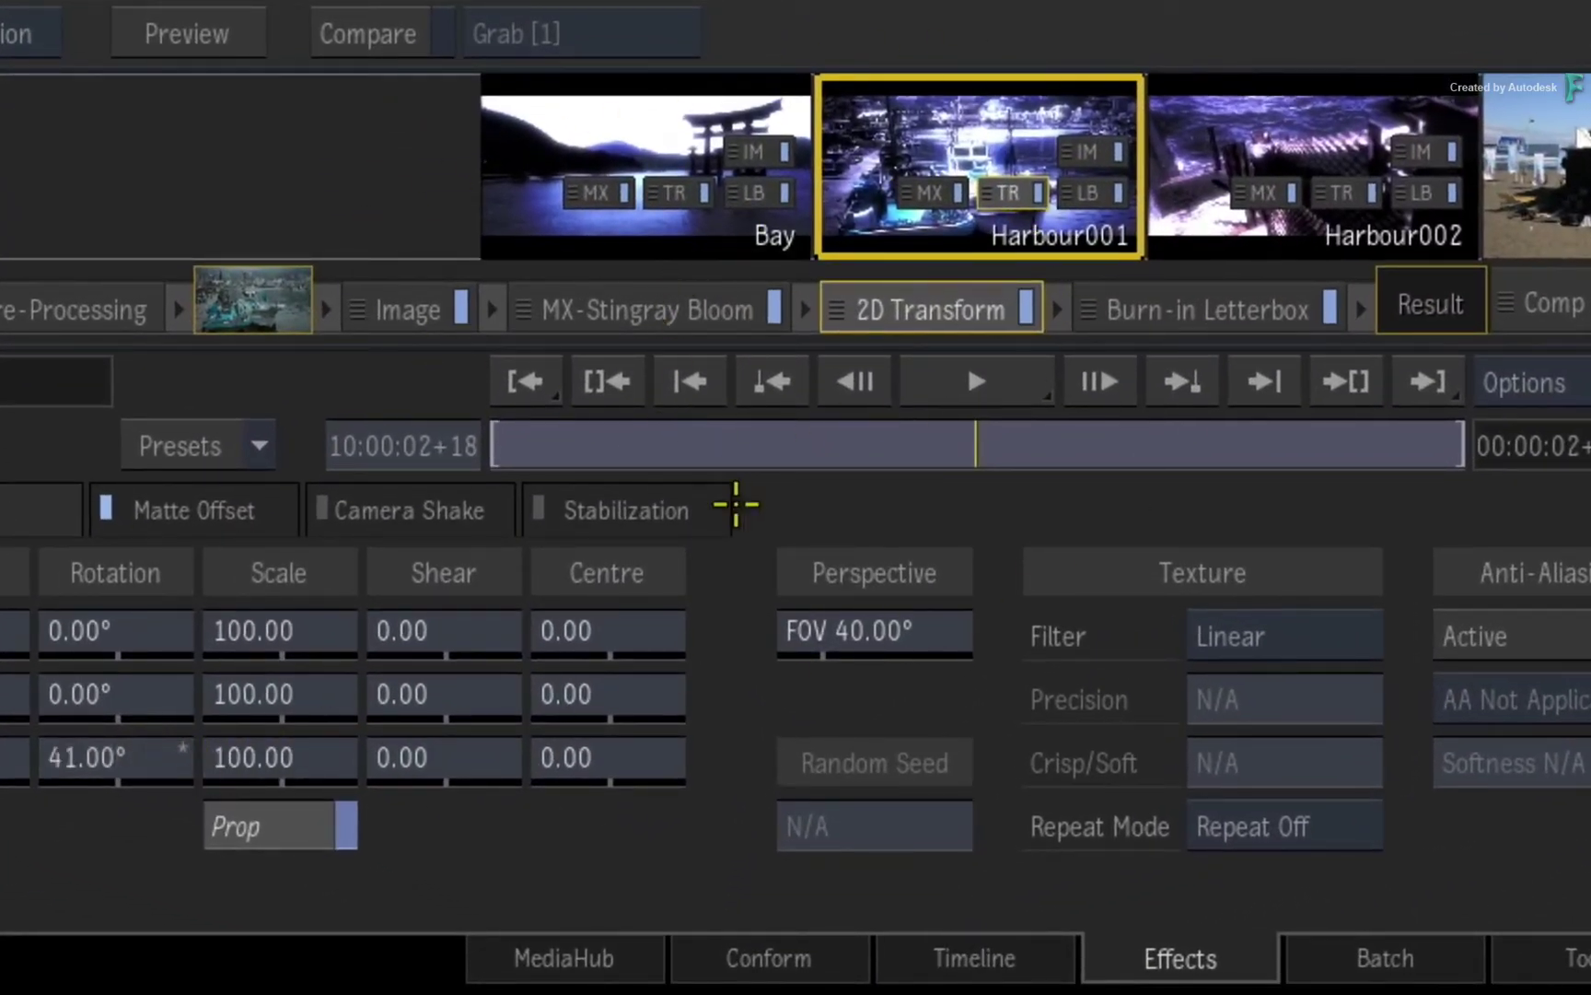
pyautogui.hotkey('ctrl', 'z')
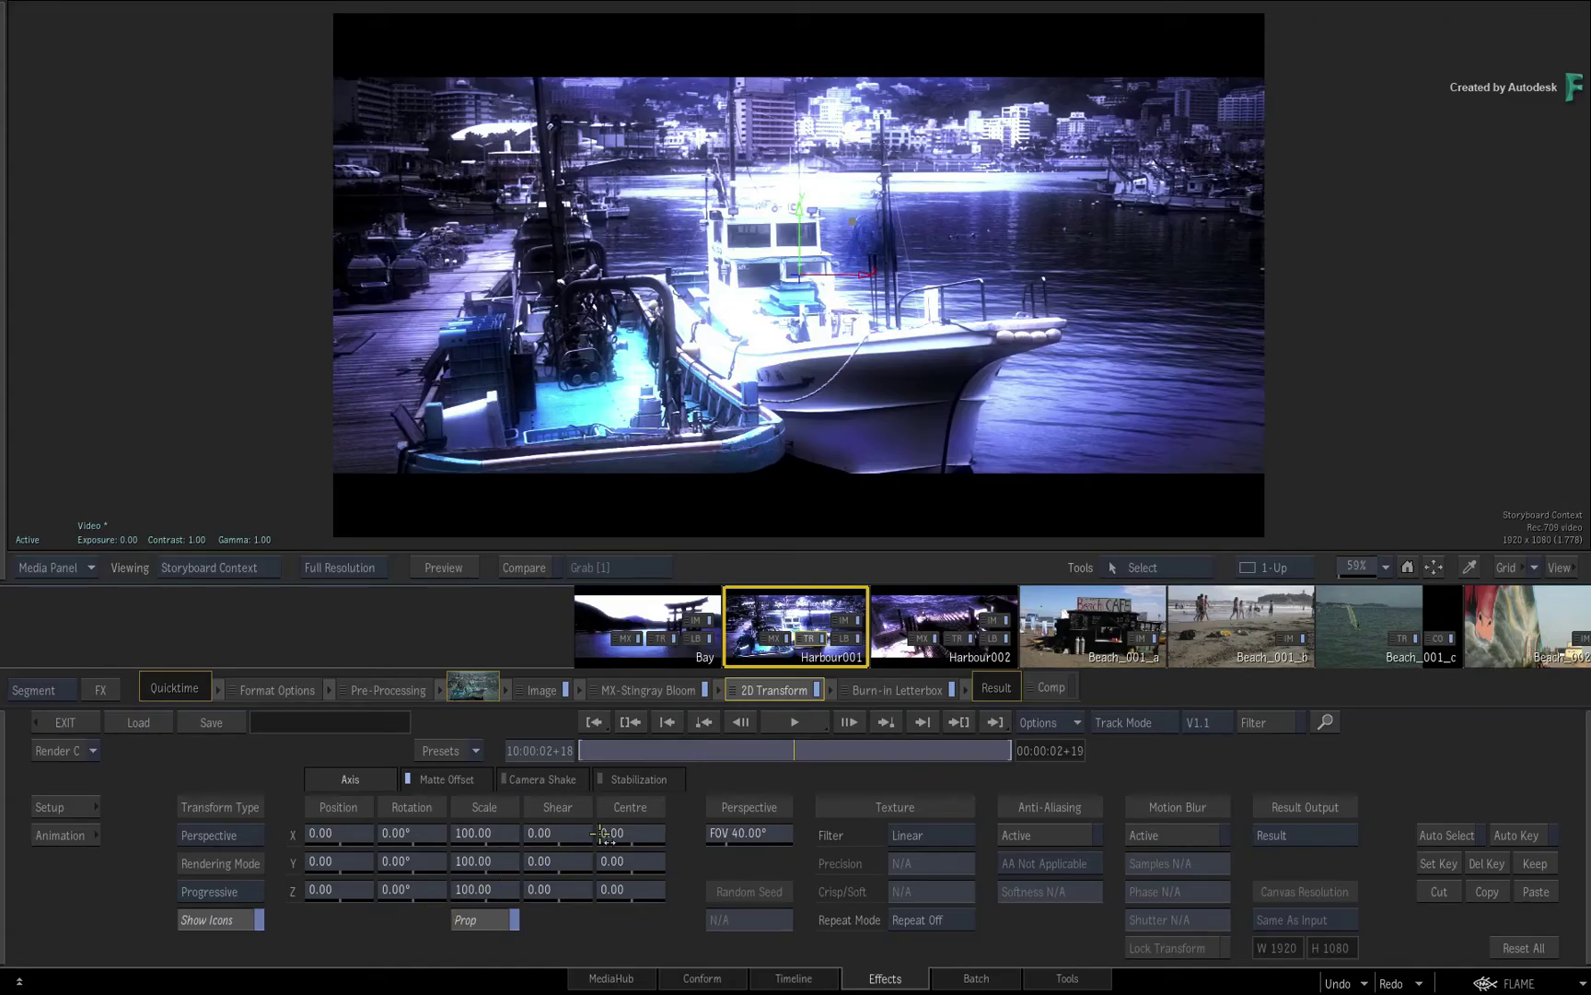
pyautogui.moveTo(755, 753)
pyautogui.mouseDown()
pyautogui.moveTo(882, 734)
pyautogui.moveTo(774, 754)
pyautogui.mouseUp()
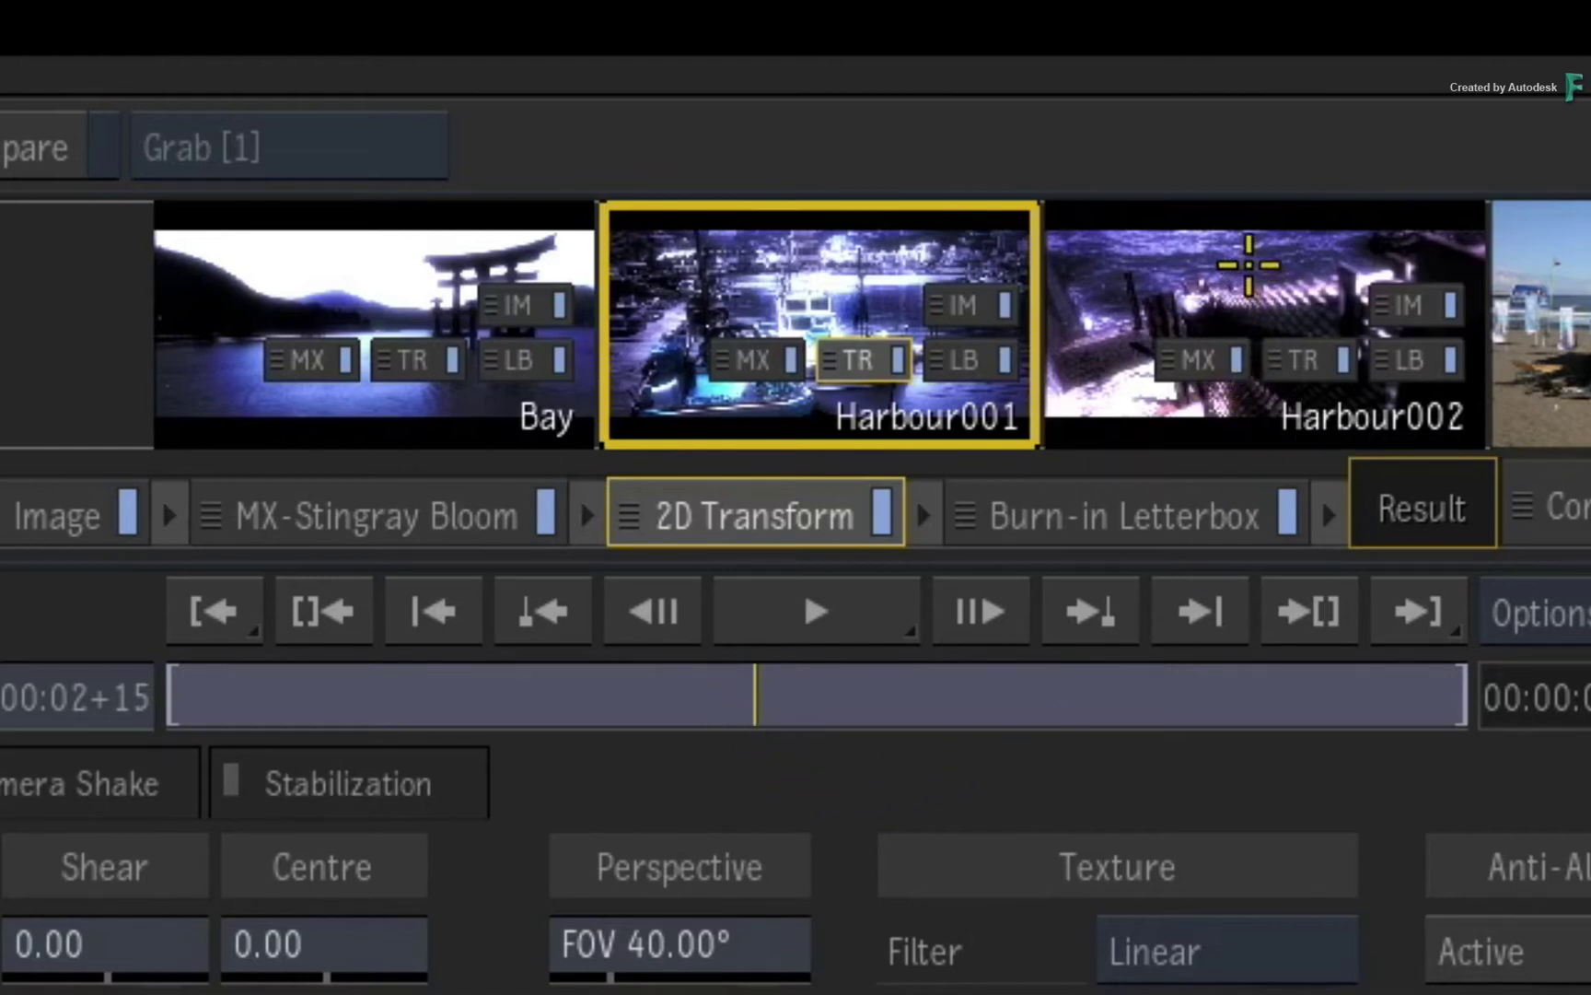
# Step: Add Harbour002 and Bay to the Harbour001 selection and Render Current on all three
pyautogui.click(1246, 260)
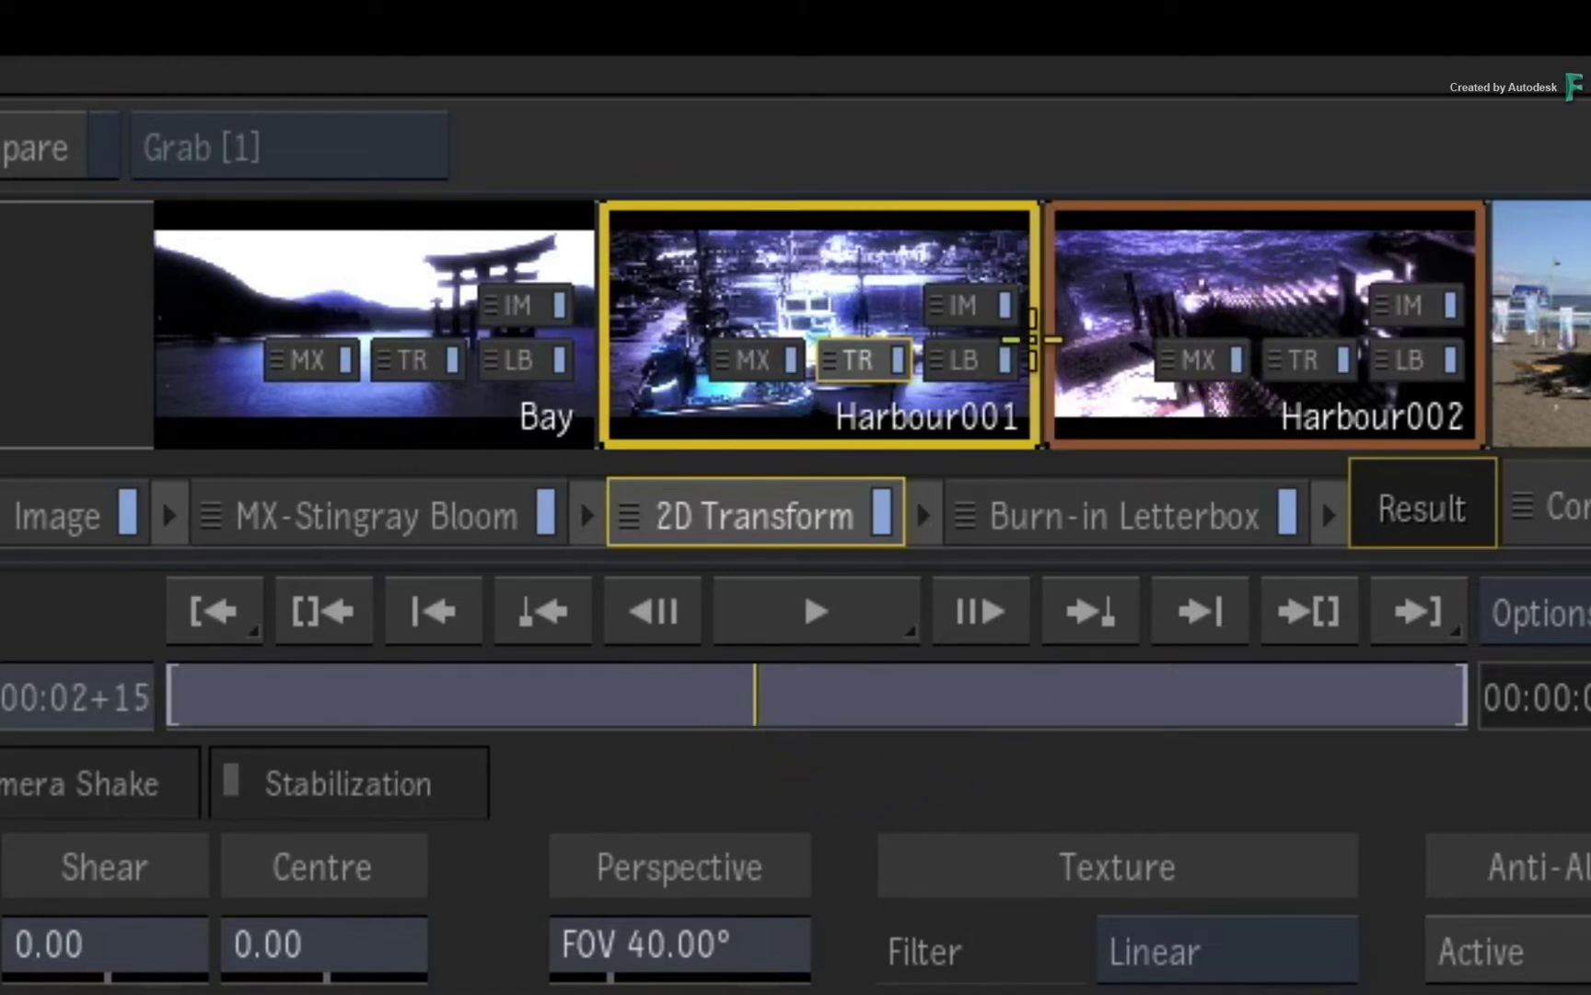
pyautogui.click(379, 297)
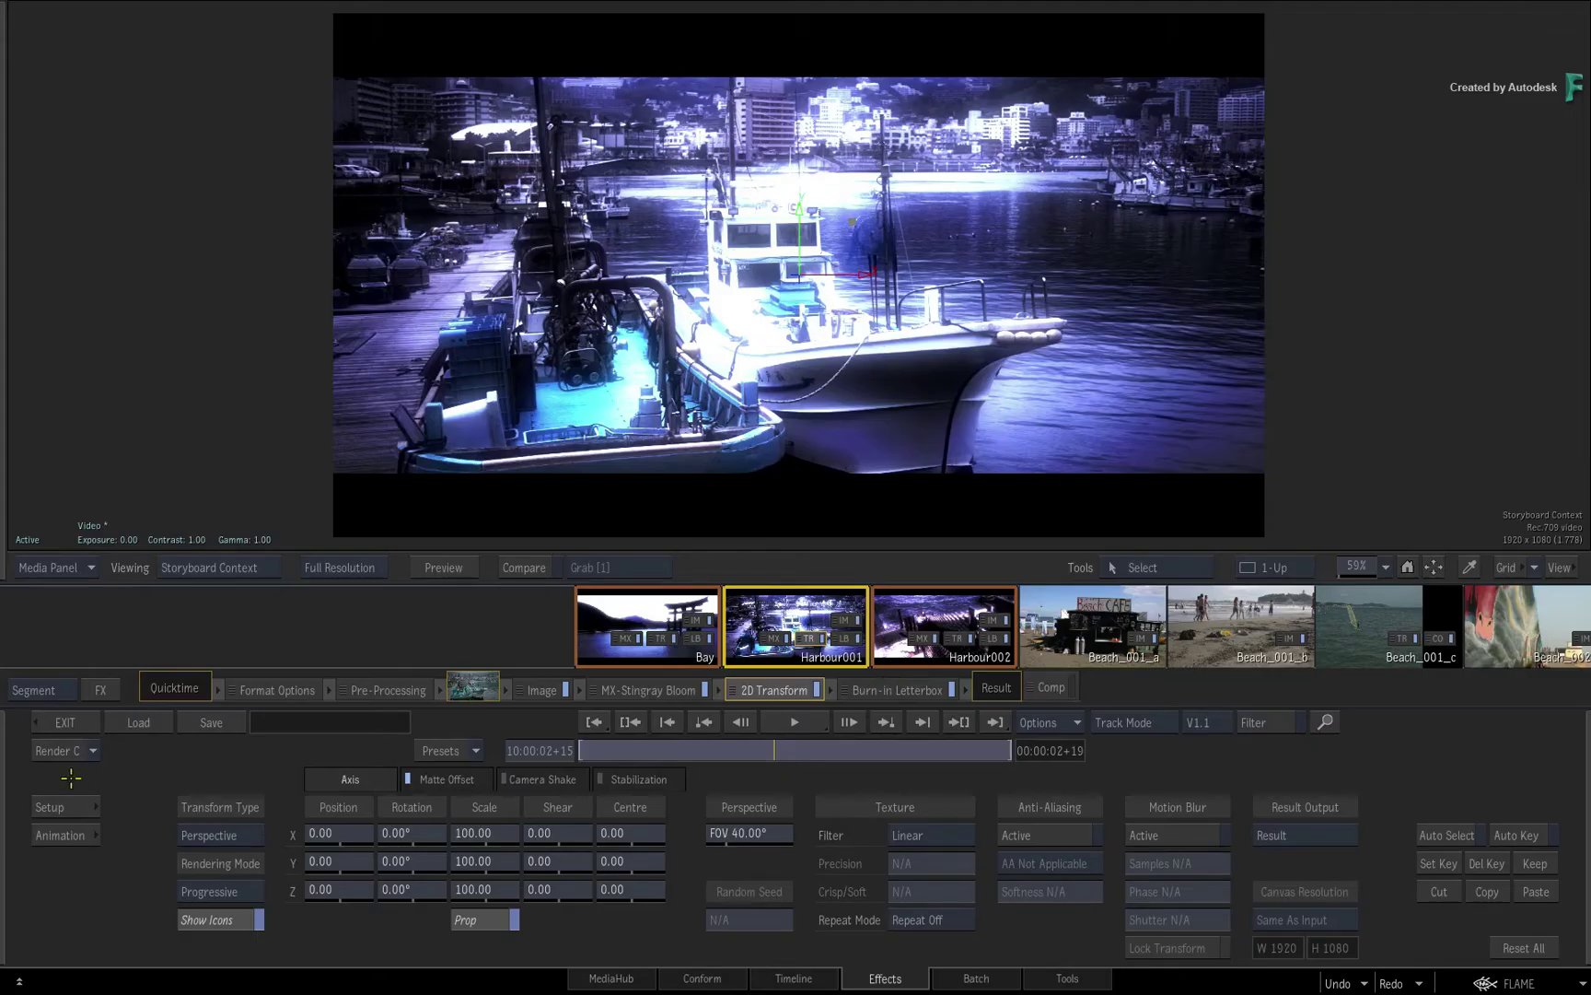
pyautogui.click(57, 751)
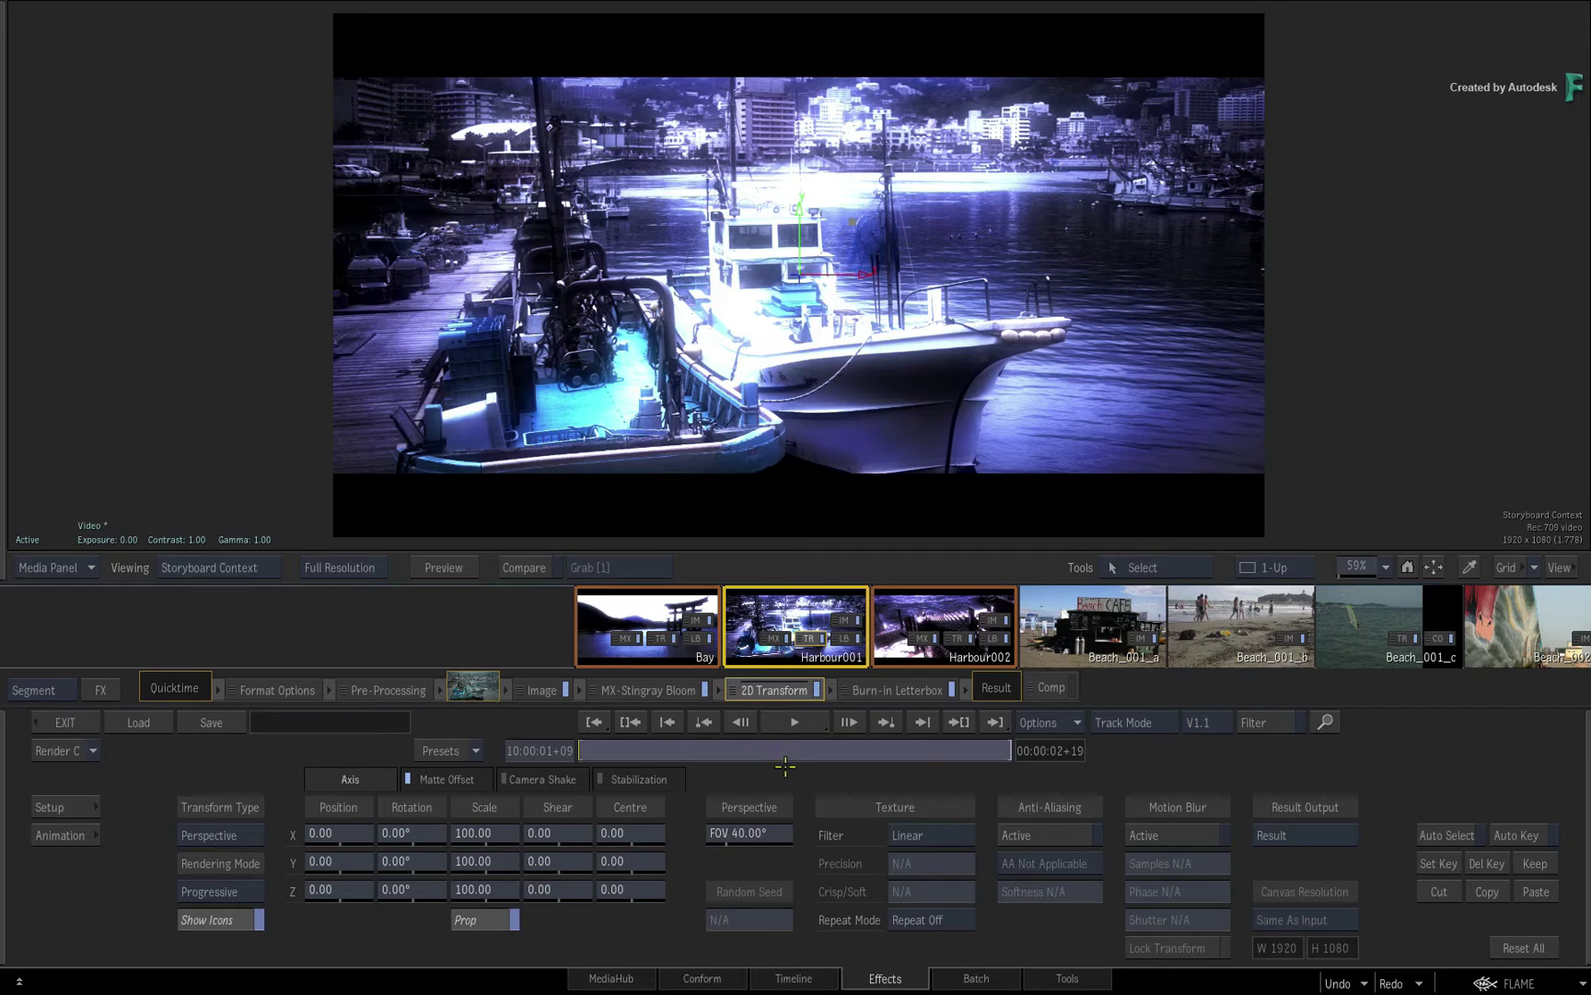
pyautogui.click(794, 978)
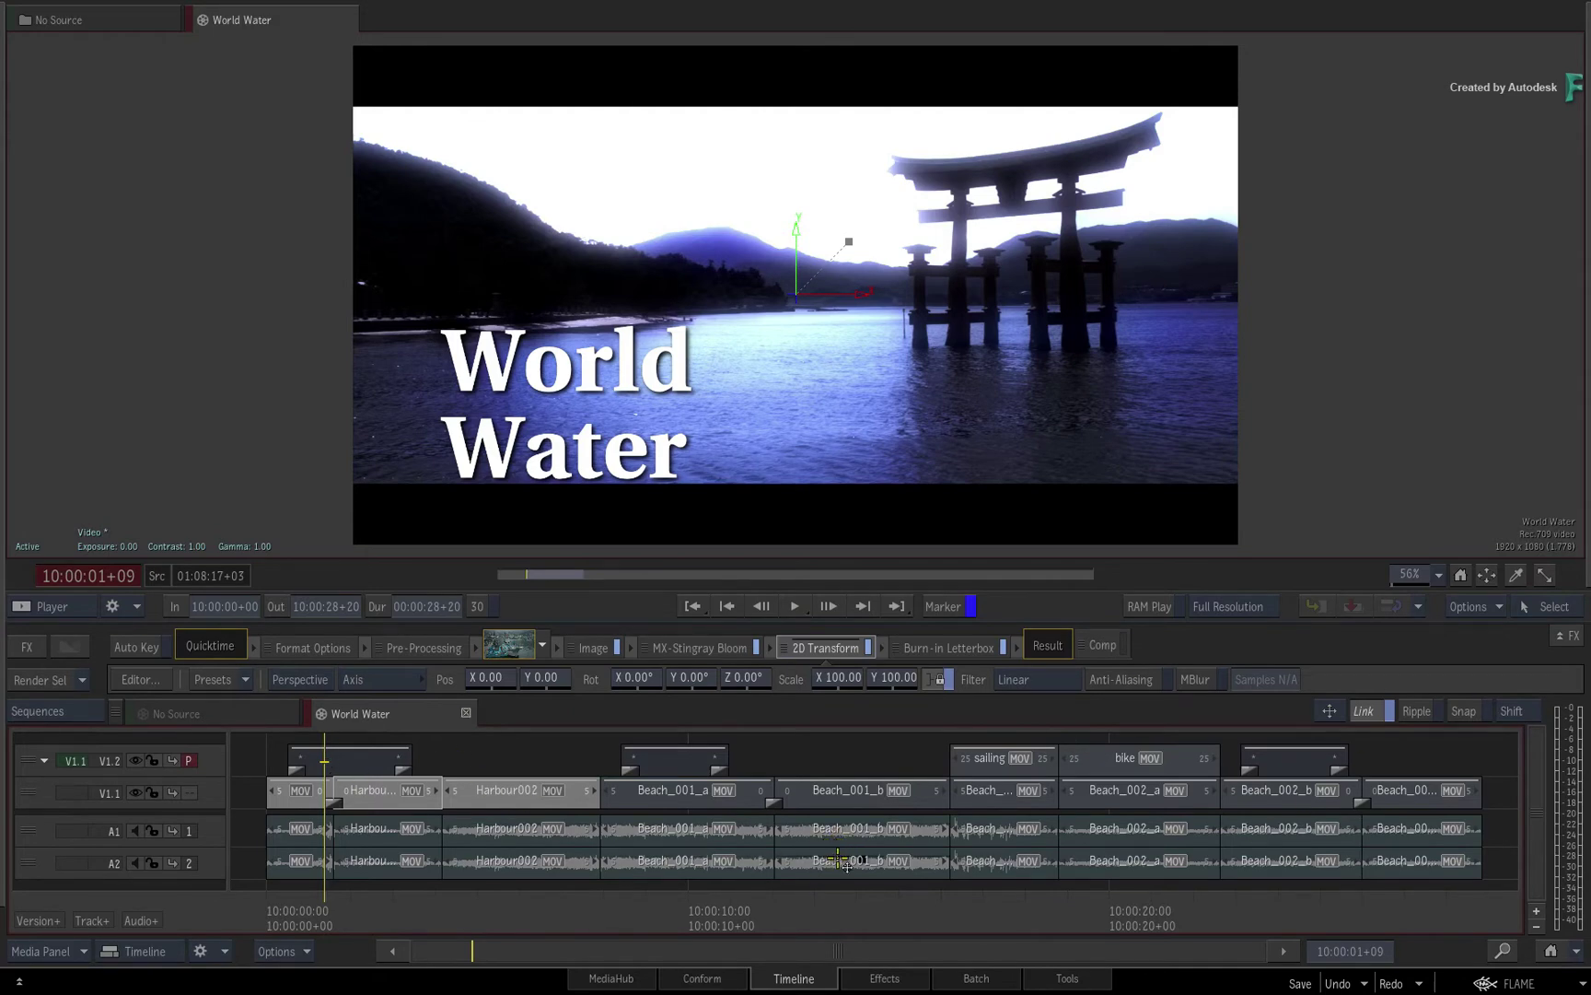
pyautogui.click(875, 979)
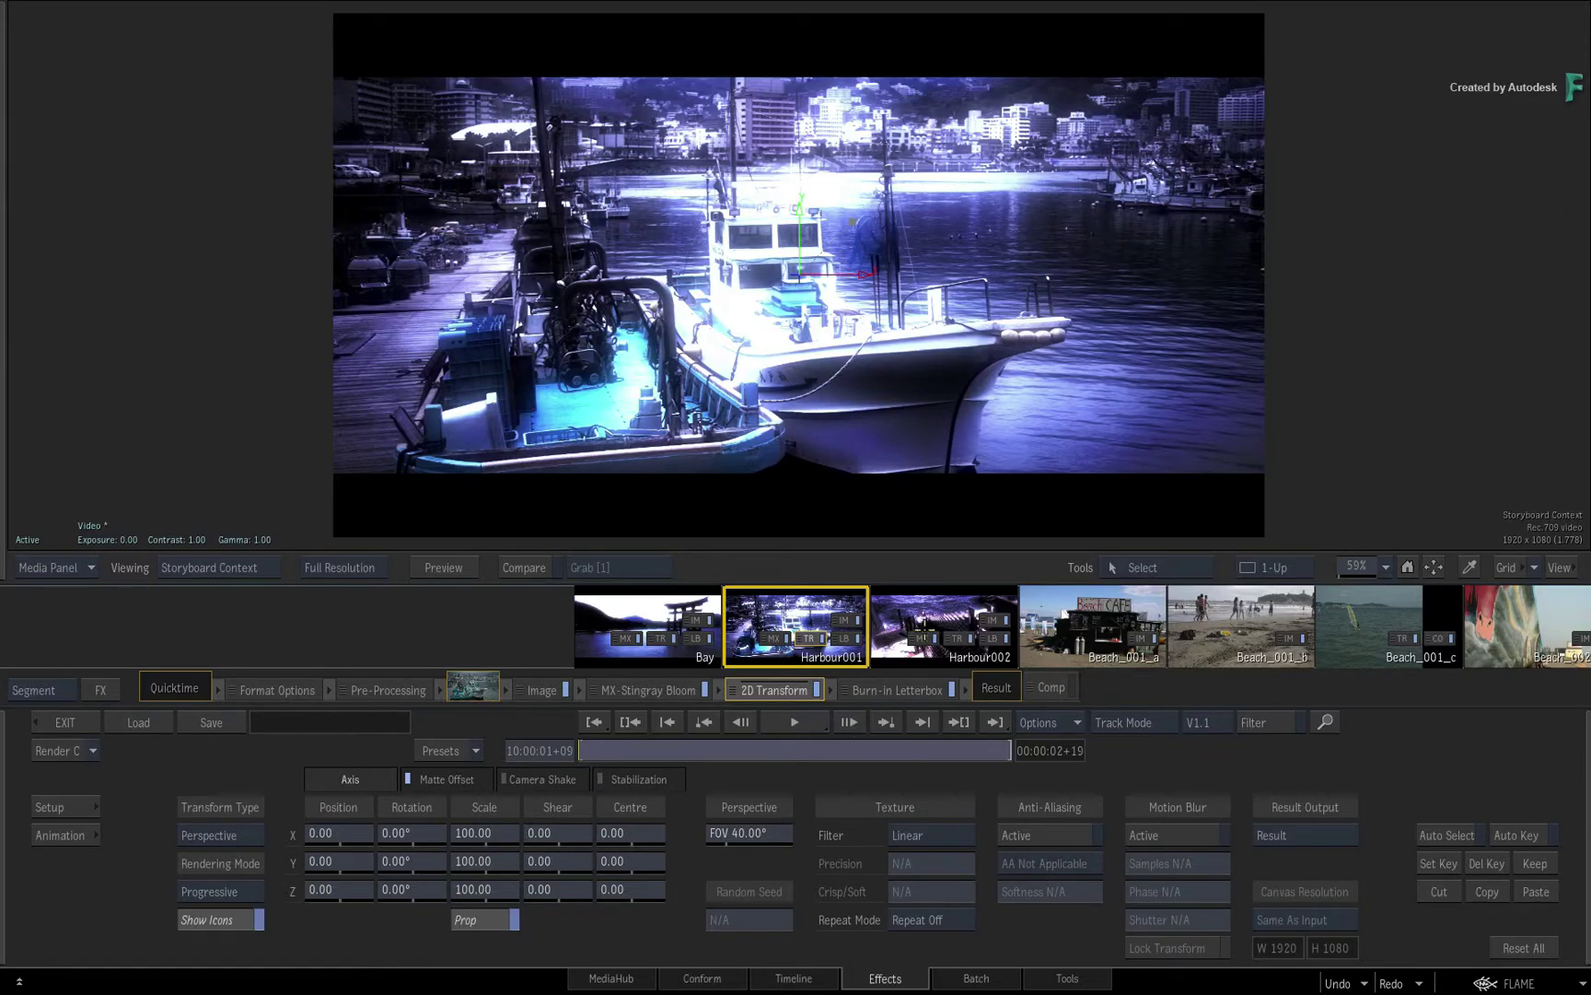
# Step: Scrub through the Harbour002 and Harbour001 shots to review their renders
pyautogui.press('Down')
pyautogui.moveTo(619, 748); pyautogui.dragTo(958, 755)
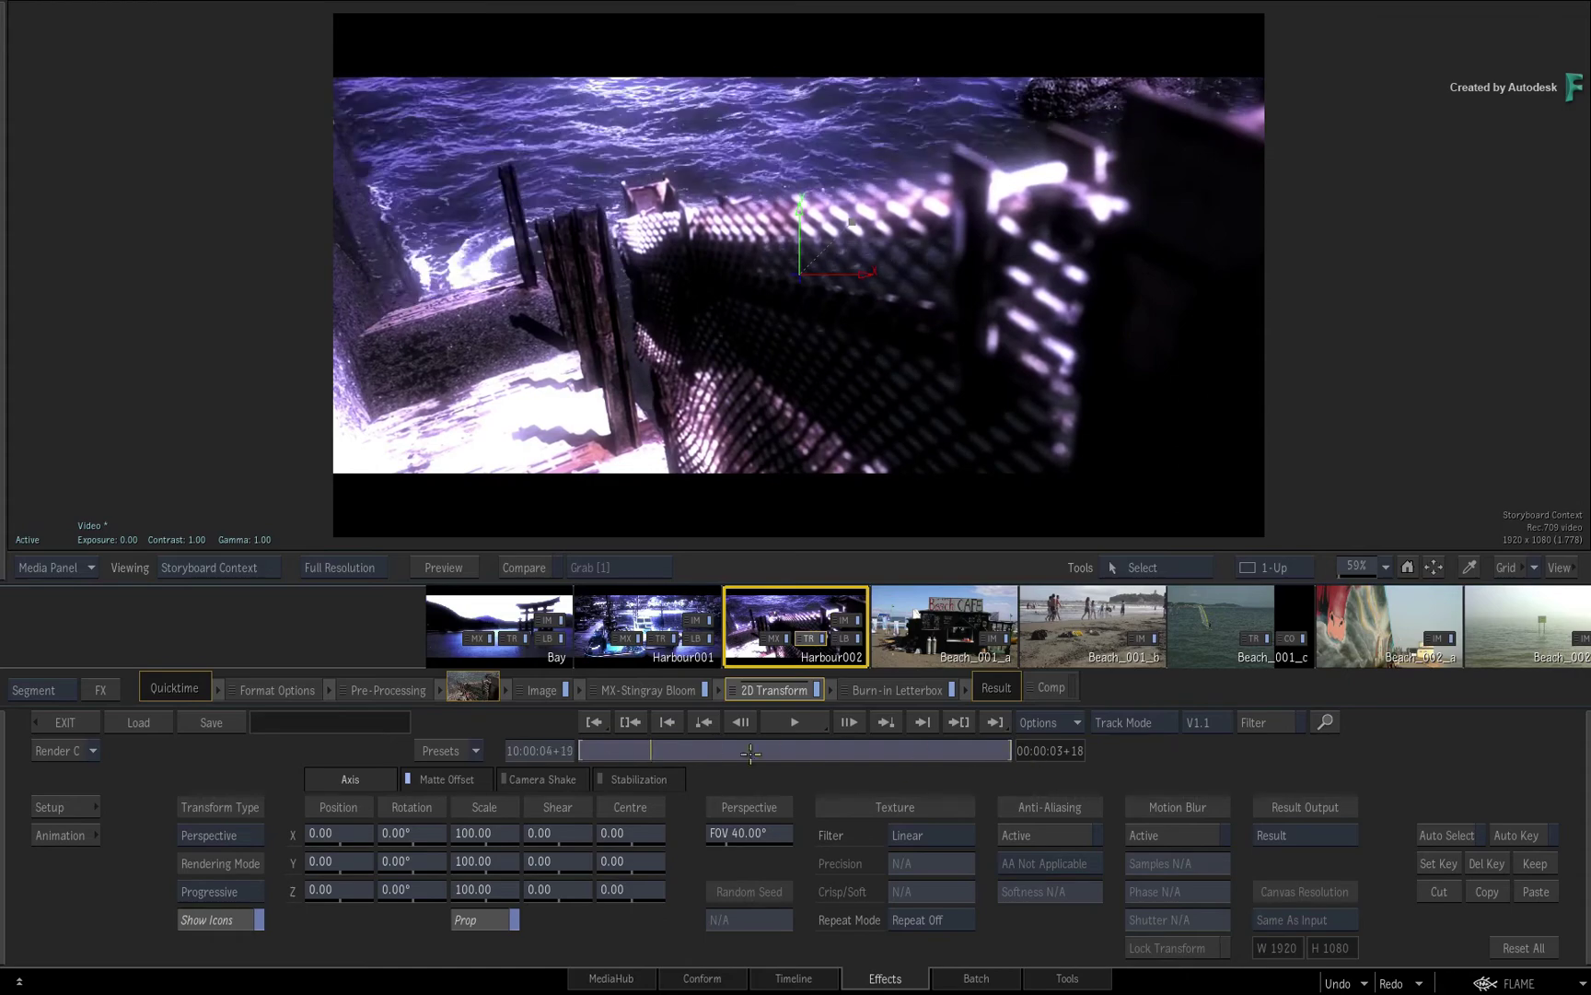
pyautogui.click(663, 616)
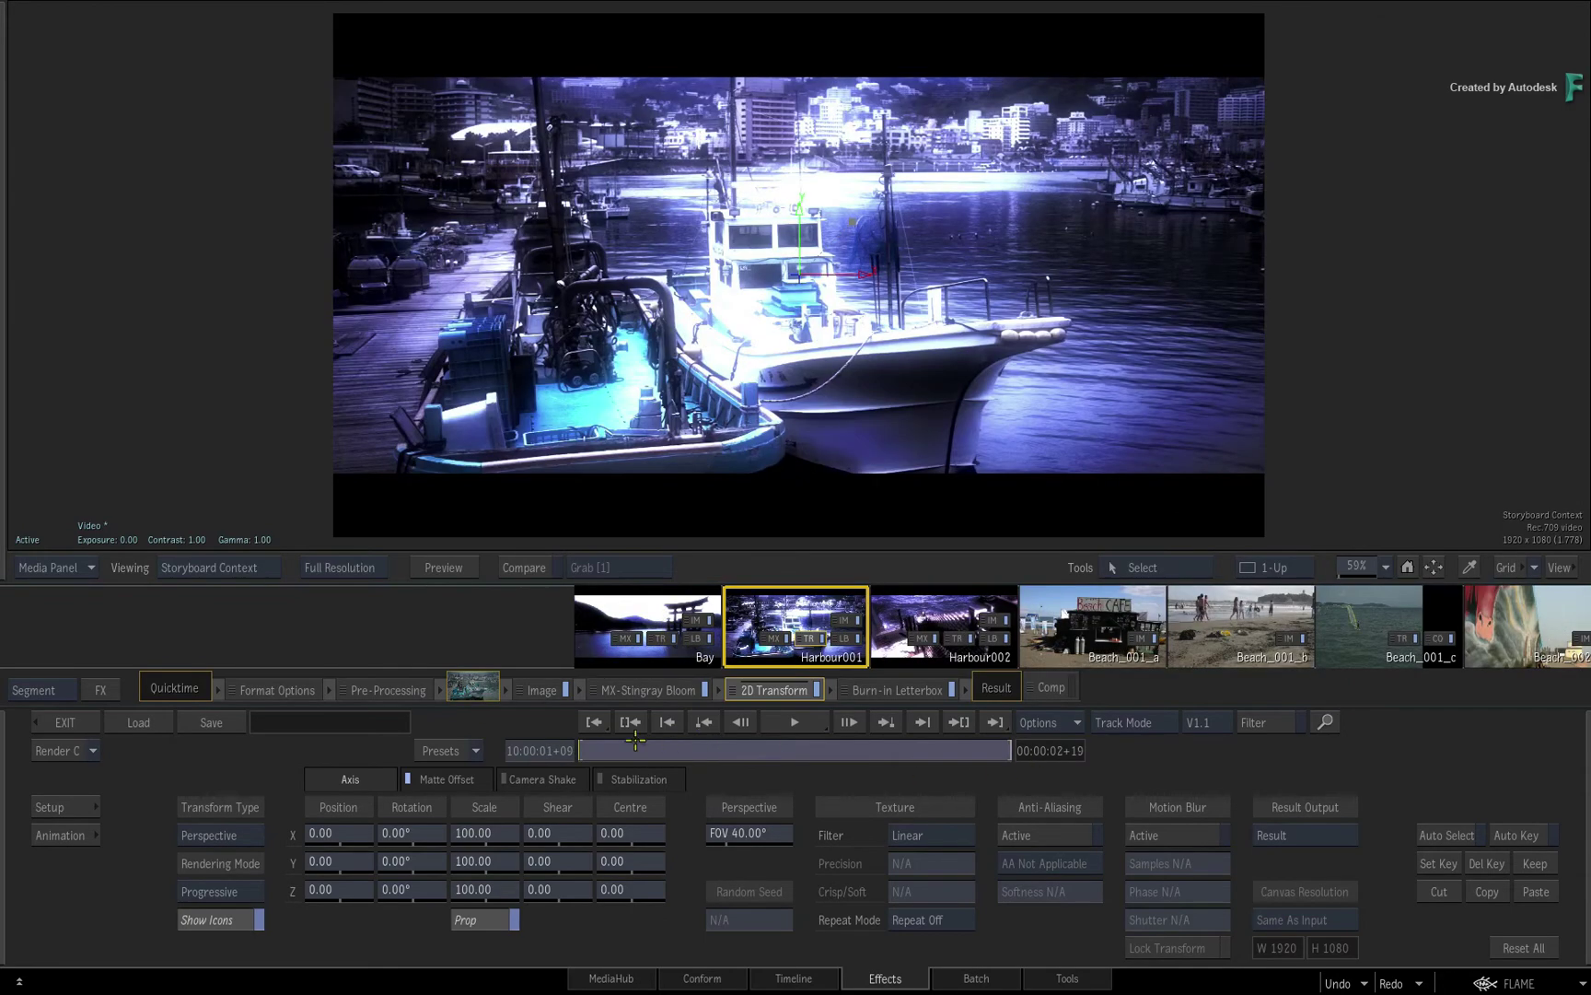
pyautogui.moveTo(636, 739); pyautogui.dragTo(767, 752)
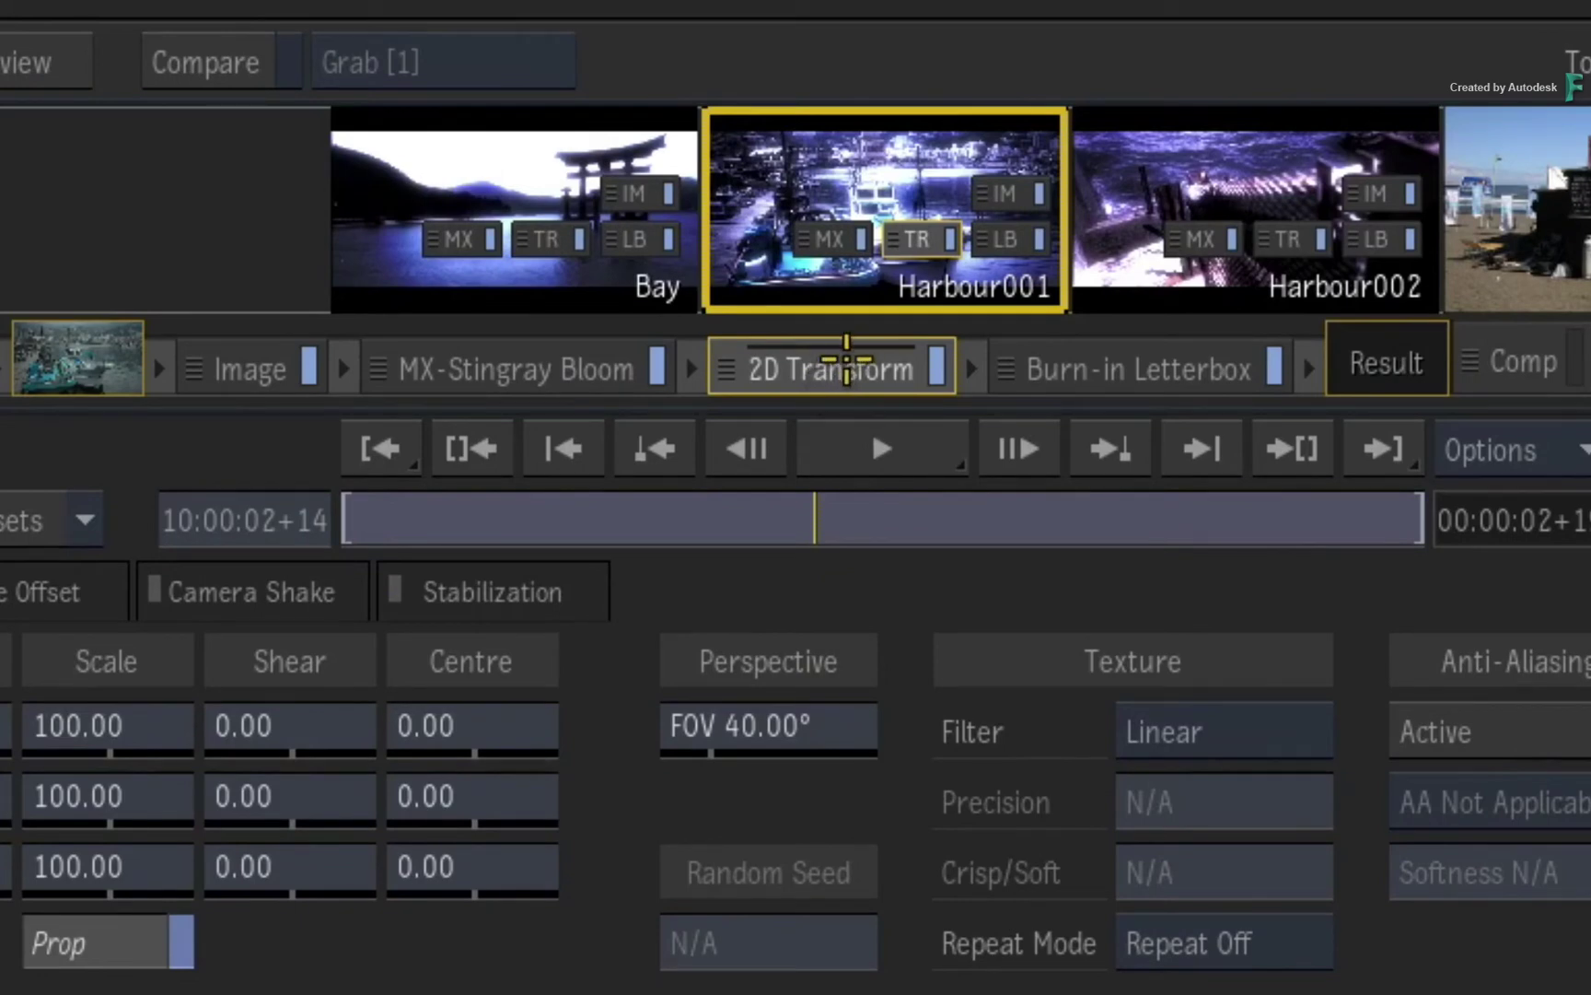
# Step: Flush the 2D Transform's cached renders and show the Render mode choices
pyautogui.rightClick(843, 365)
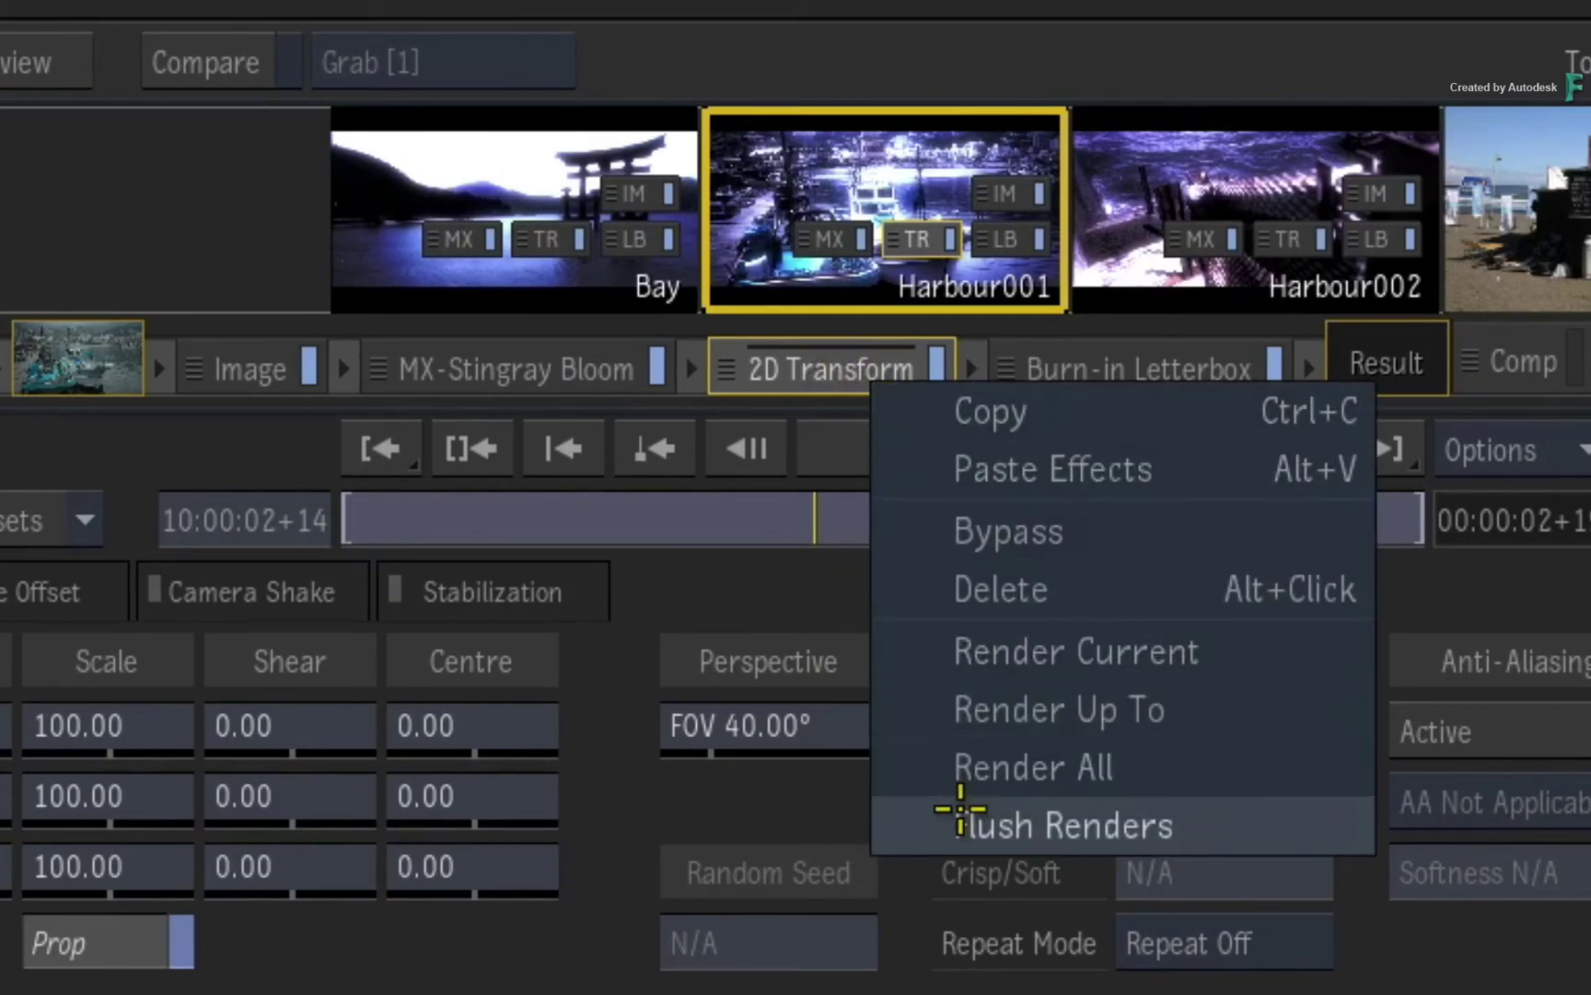
pyautogui.click(936, 814)
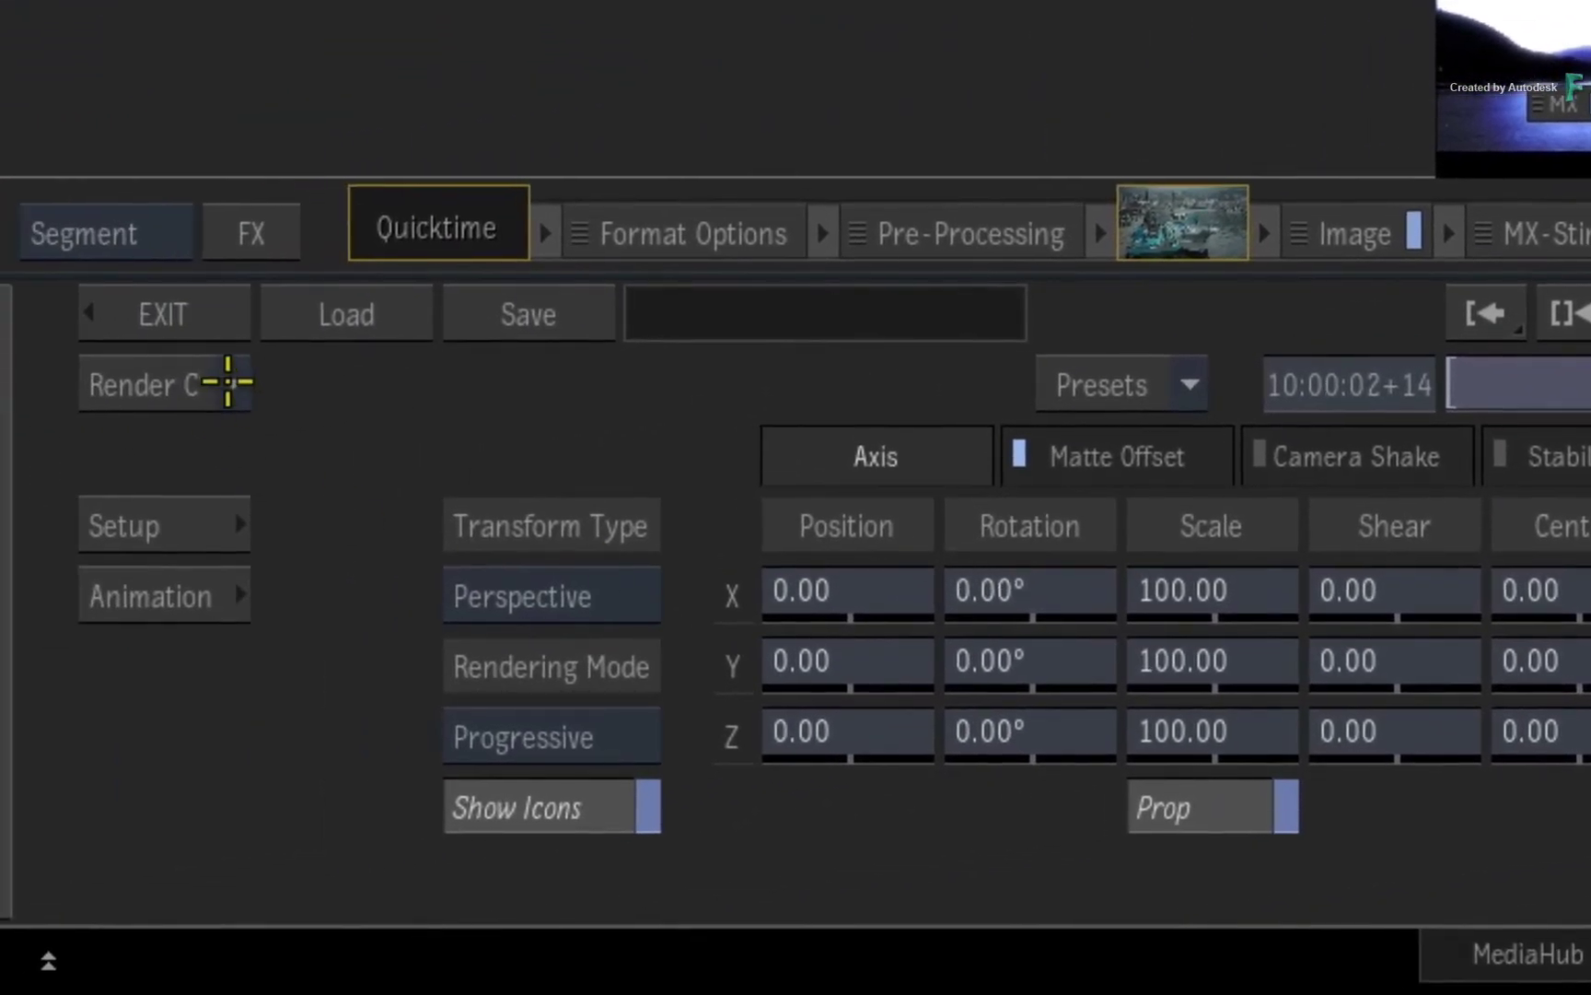
pyautogui.click(228, 381)
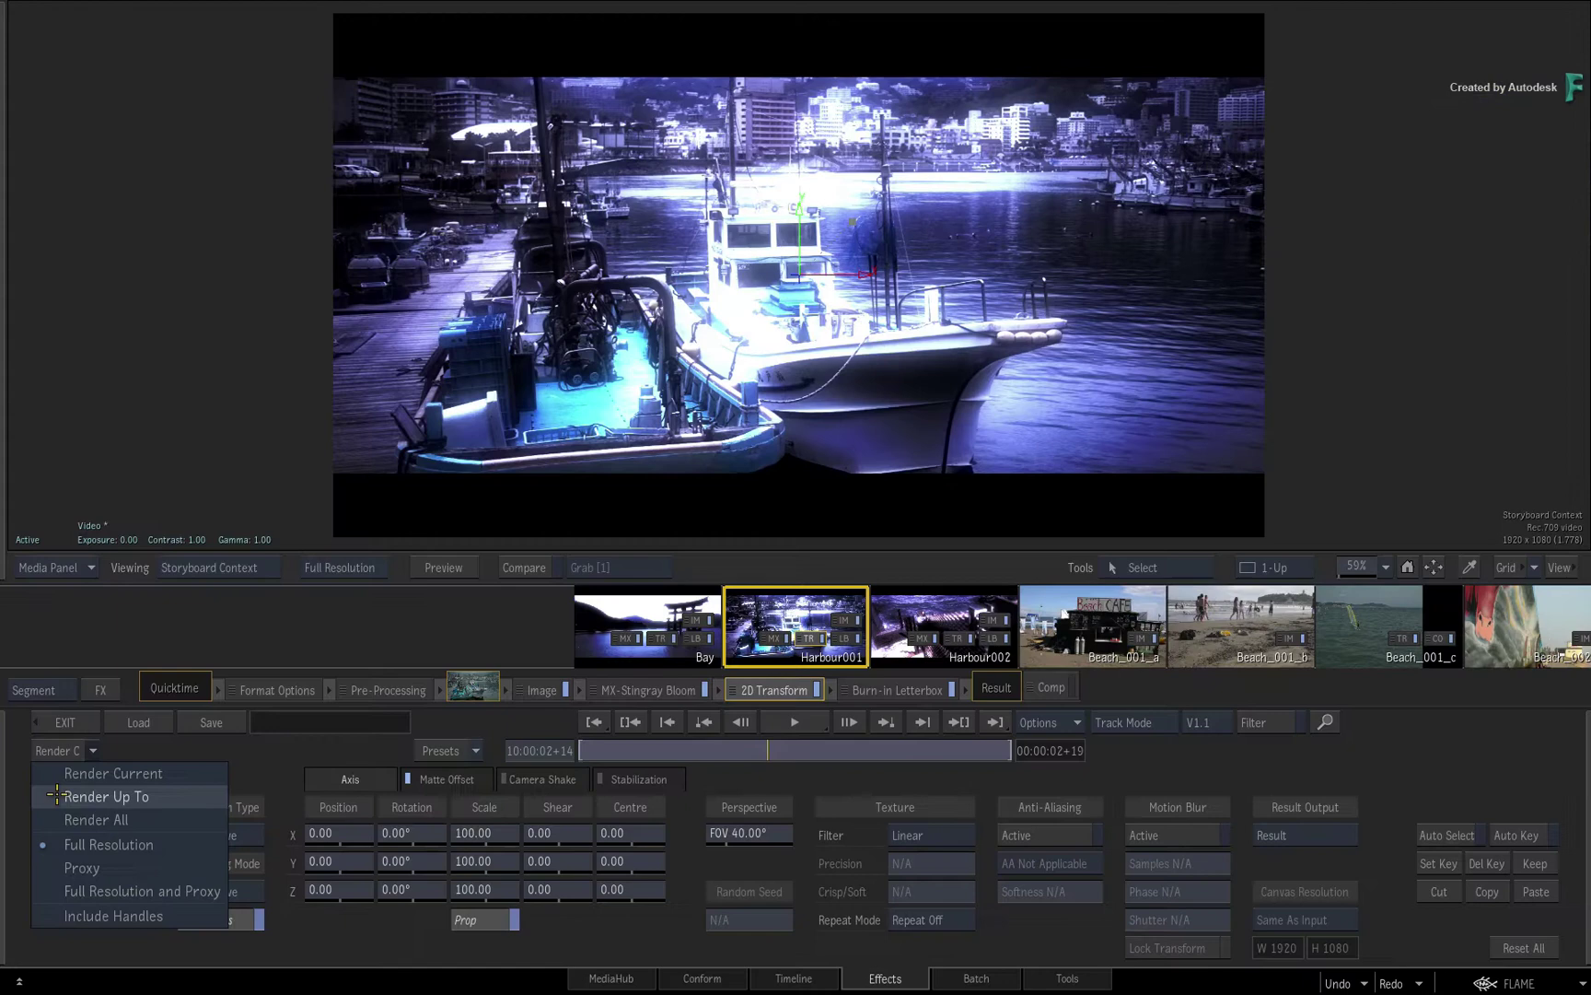
# Step: Choose Render Up To so Harbour001's pipeline renders through the 2D Transform effect
pyautogui.click(55, 796)
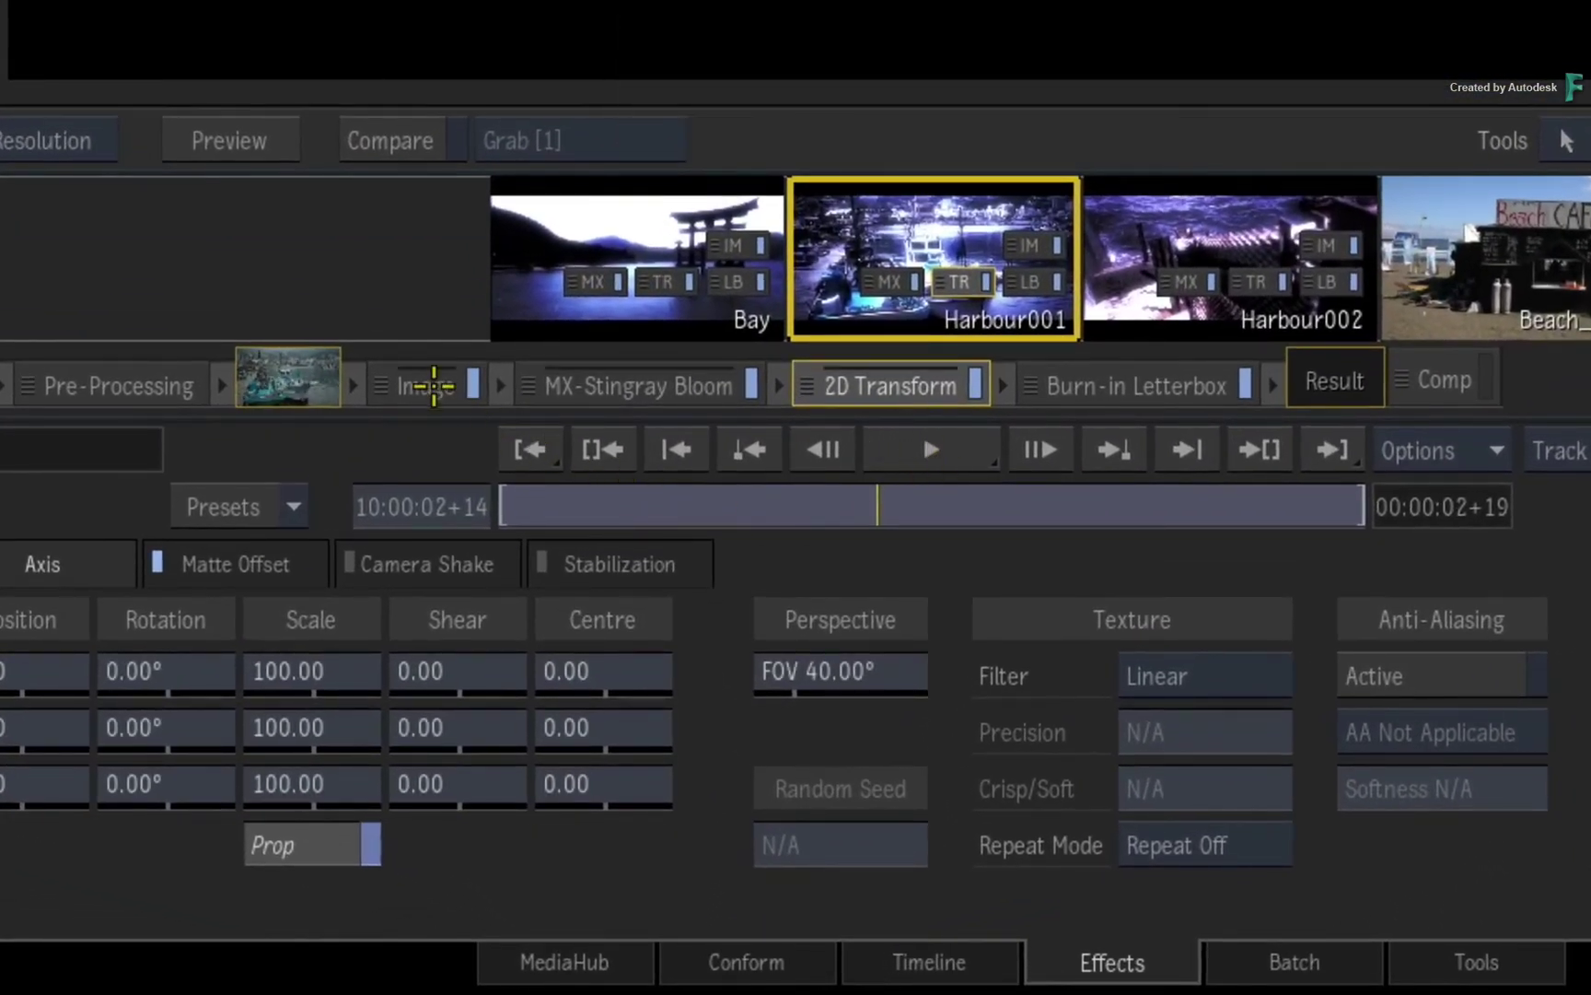
# Step: Compare the Image, MX-Stingray Bloom and 2D Transform settings in Harbour001's pipeline
pyautogui.click(423, 387)
pyautogui.click(595, 387)
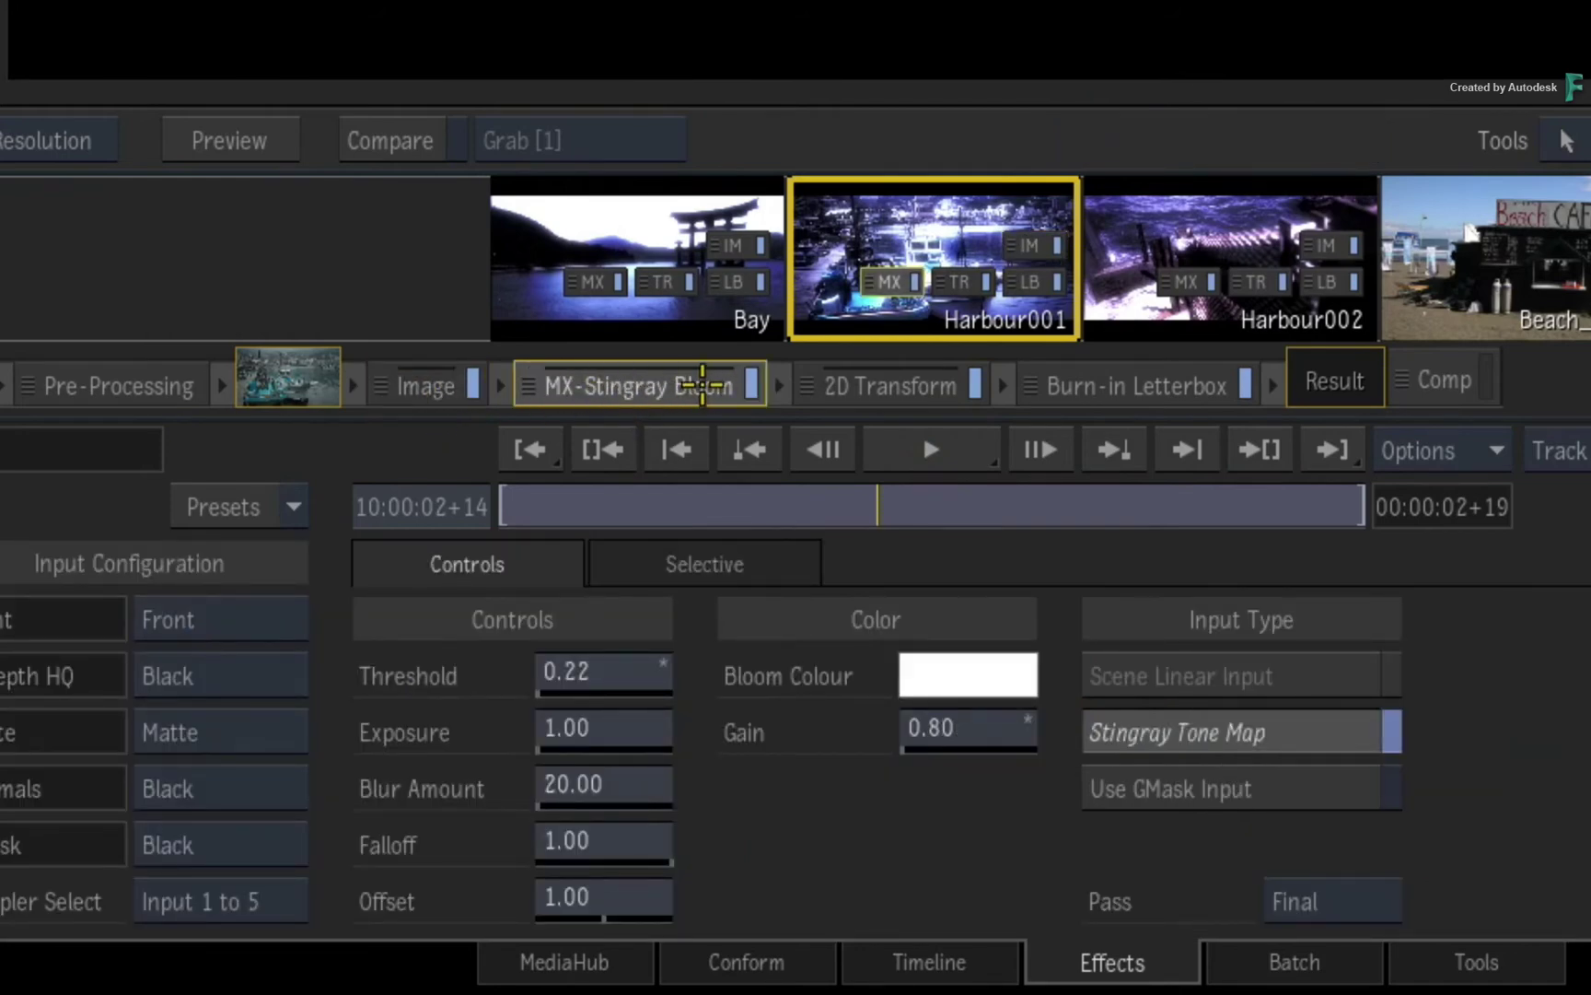
pyautogui.click(891, 392)
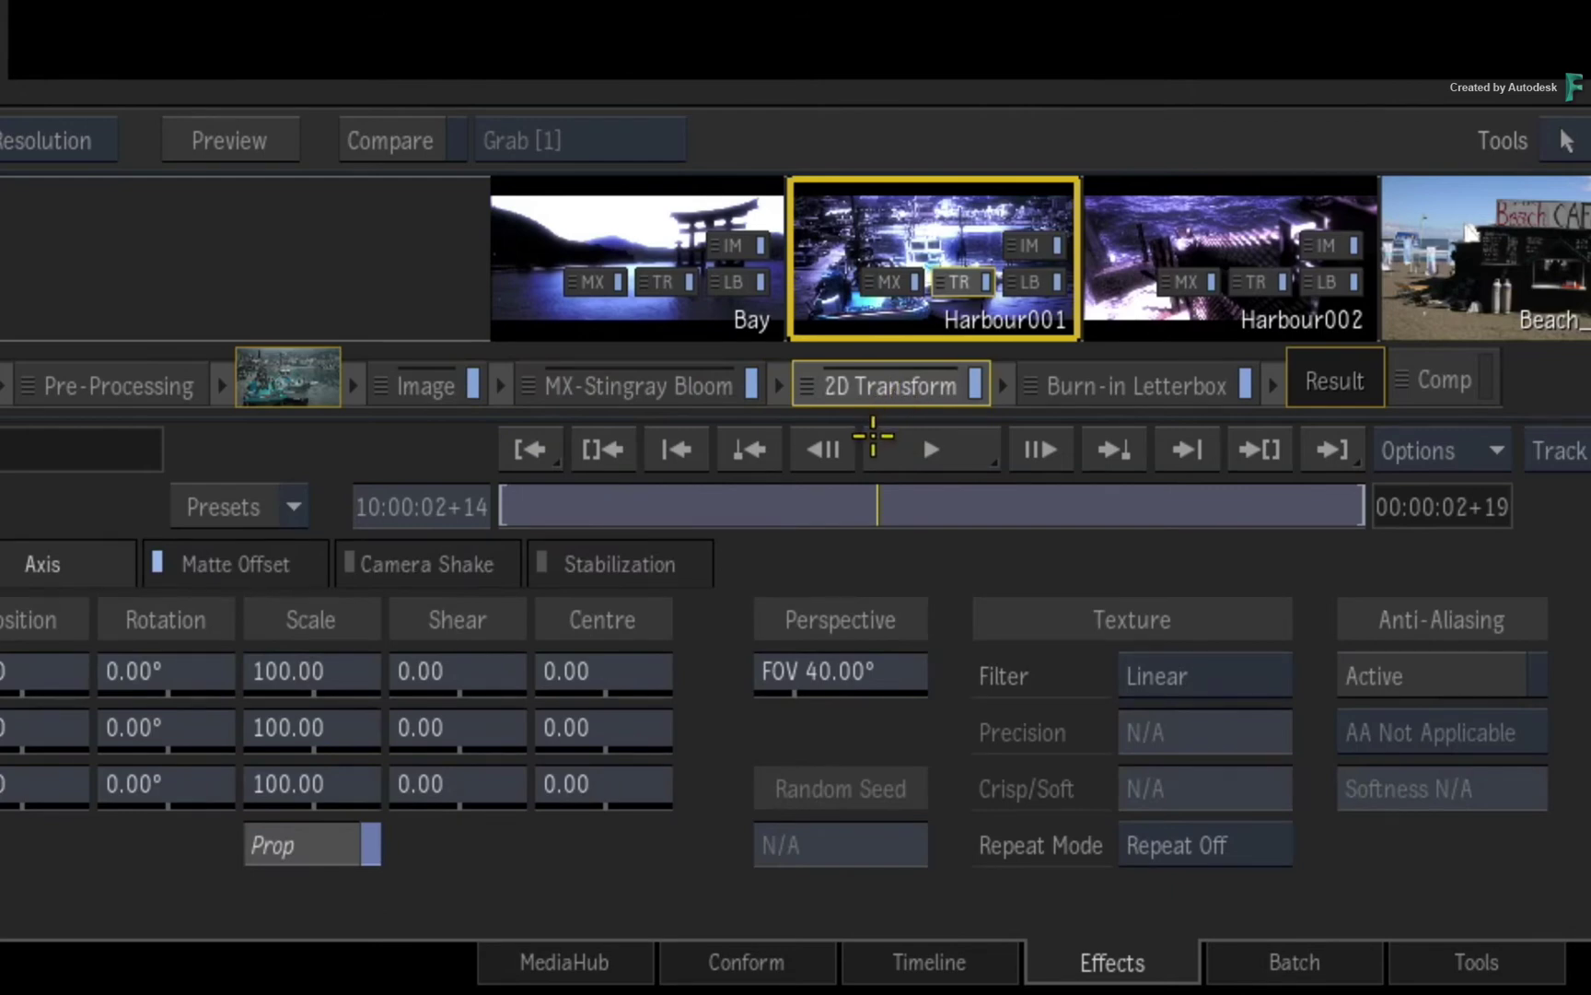
pyautogui.click(636, 387)
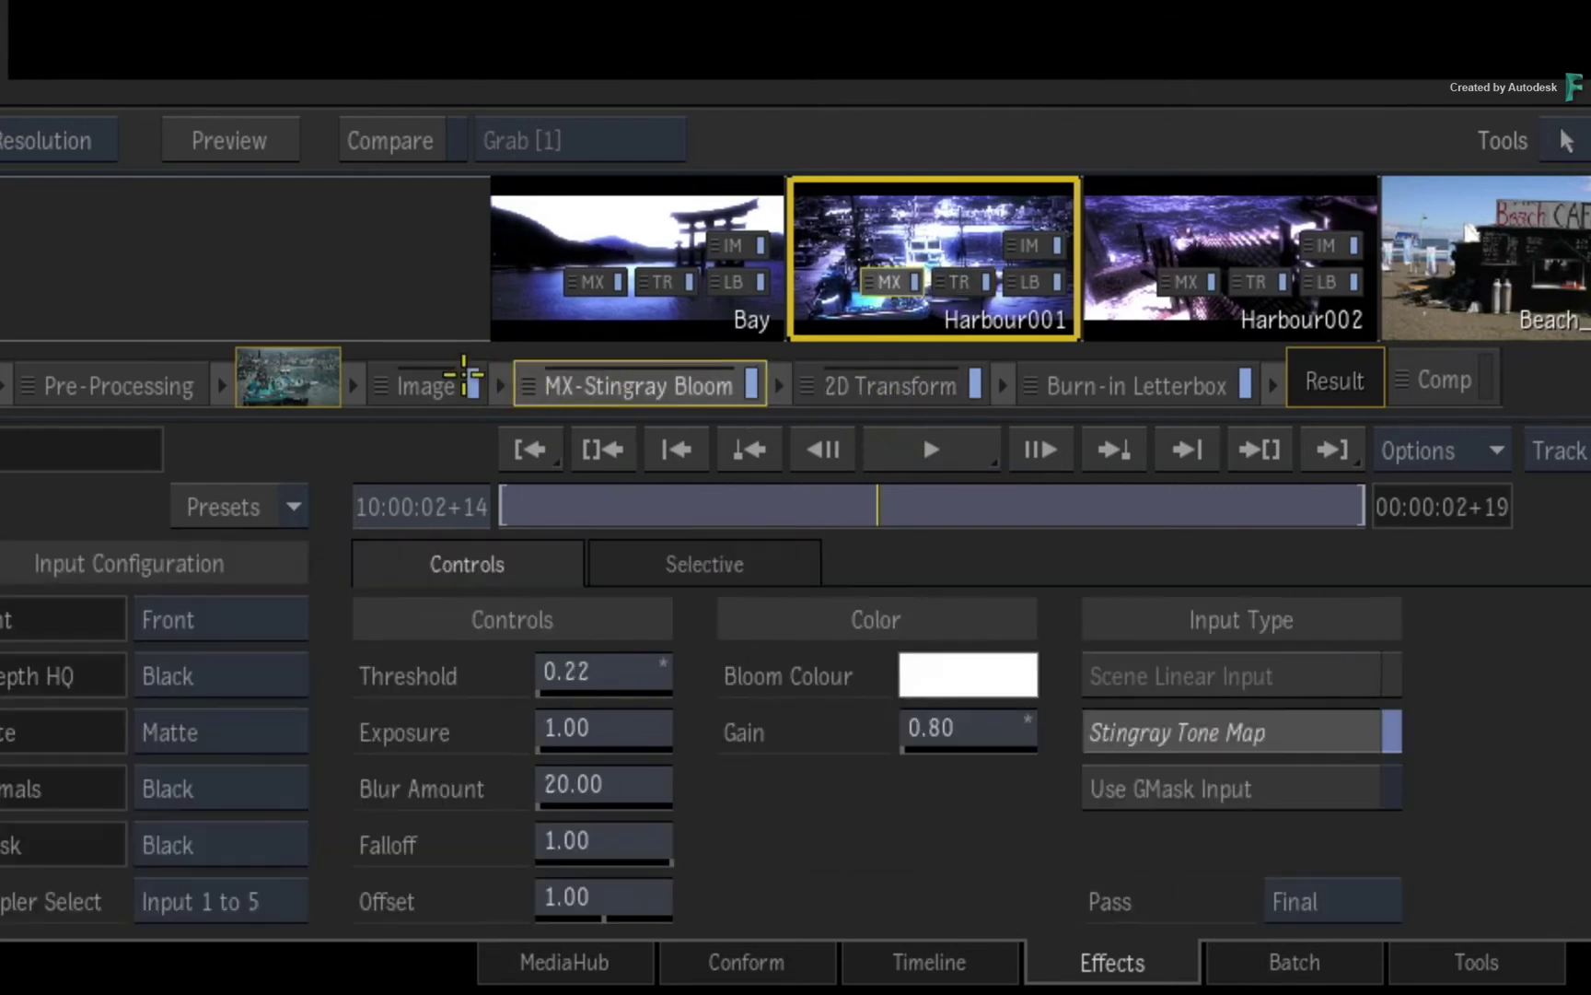
pyautogui.click(434, 385)
pyautogui.click(631, 391)
pyautogui.click(880, 396)
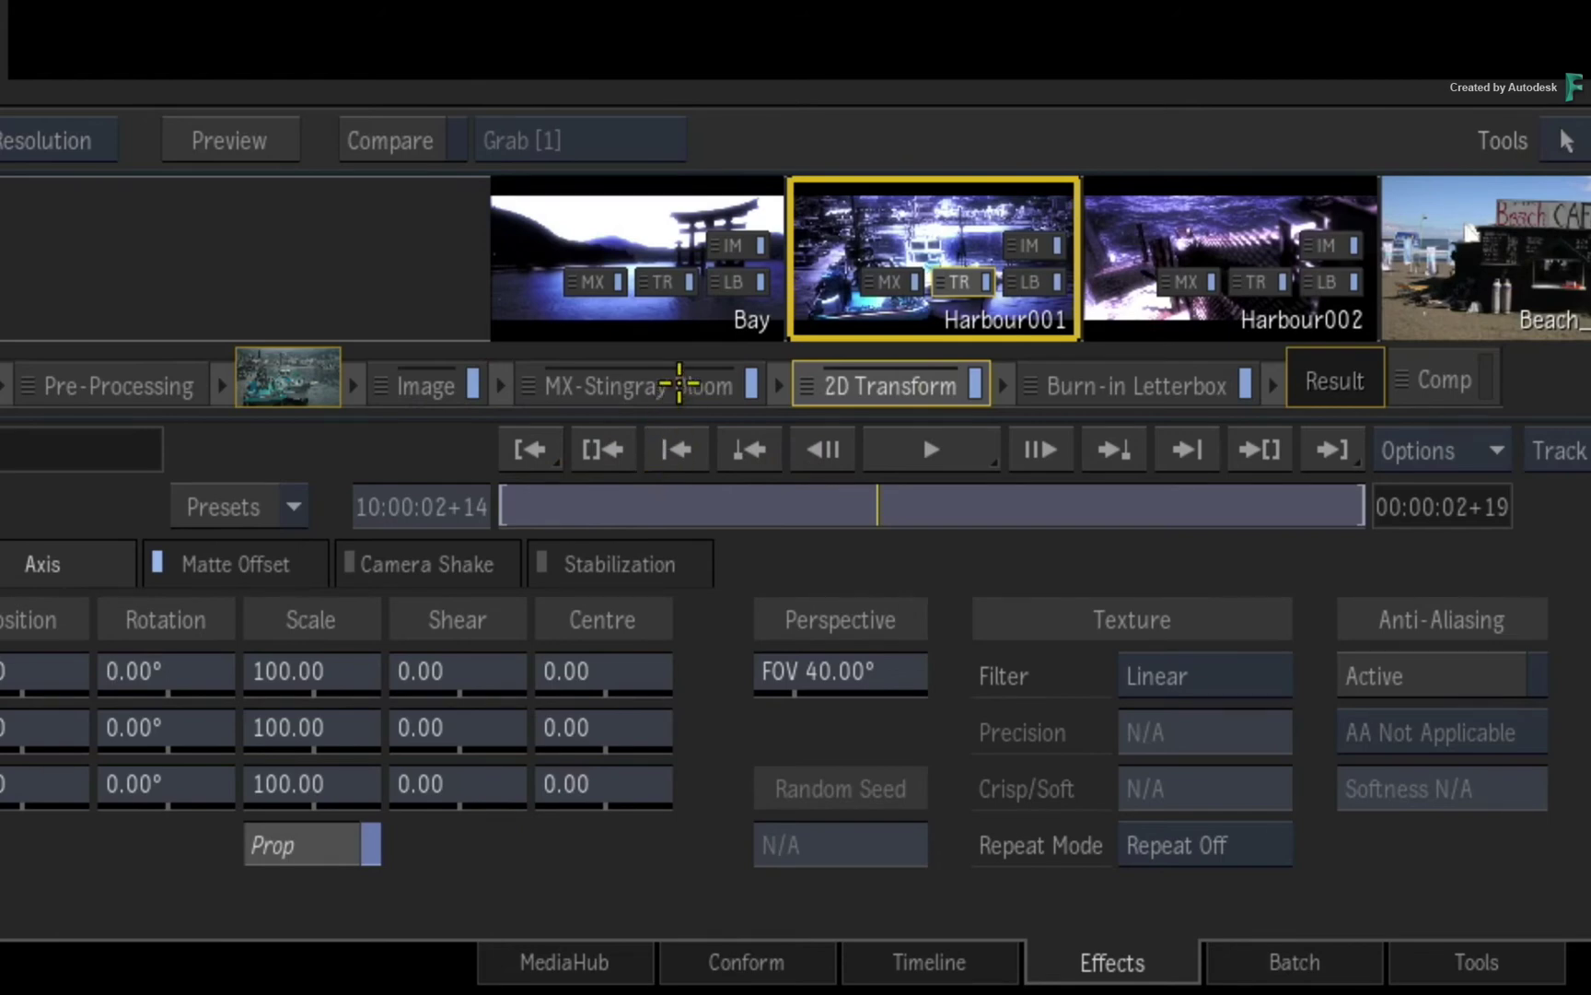
# Step: Lower the MX-Stingray Bloom Gain from 0.80 to 0.70, then return to the Image grade
pyautogui.click(673, 381)
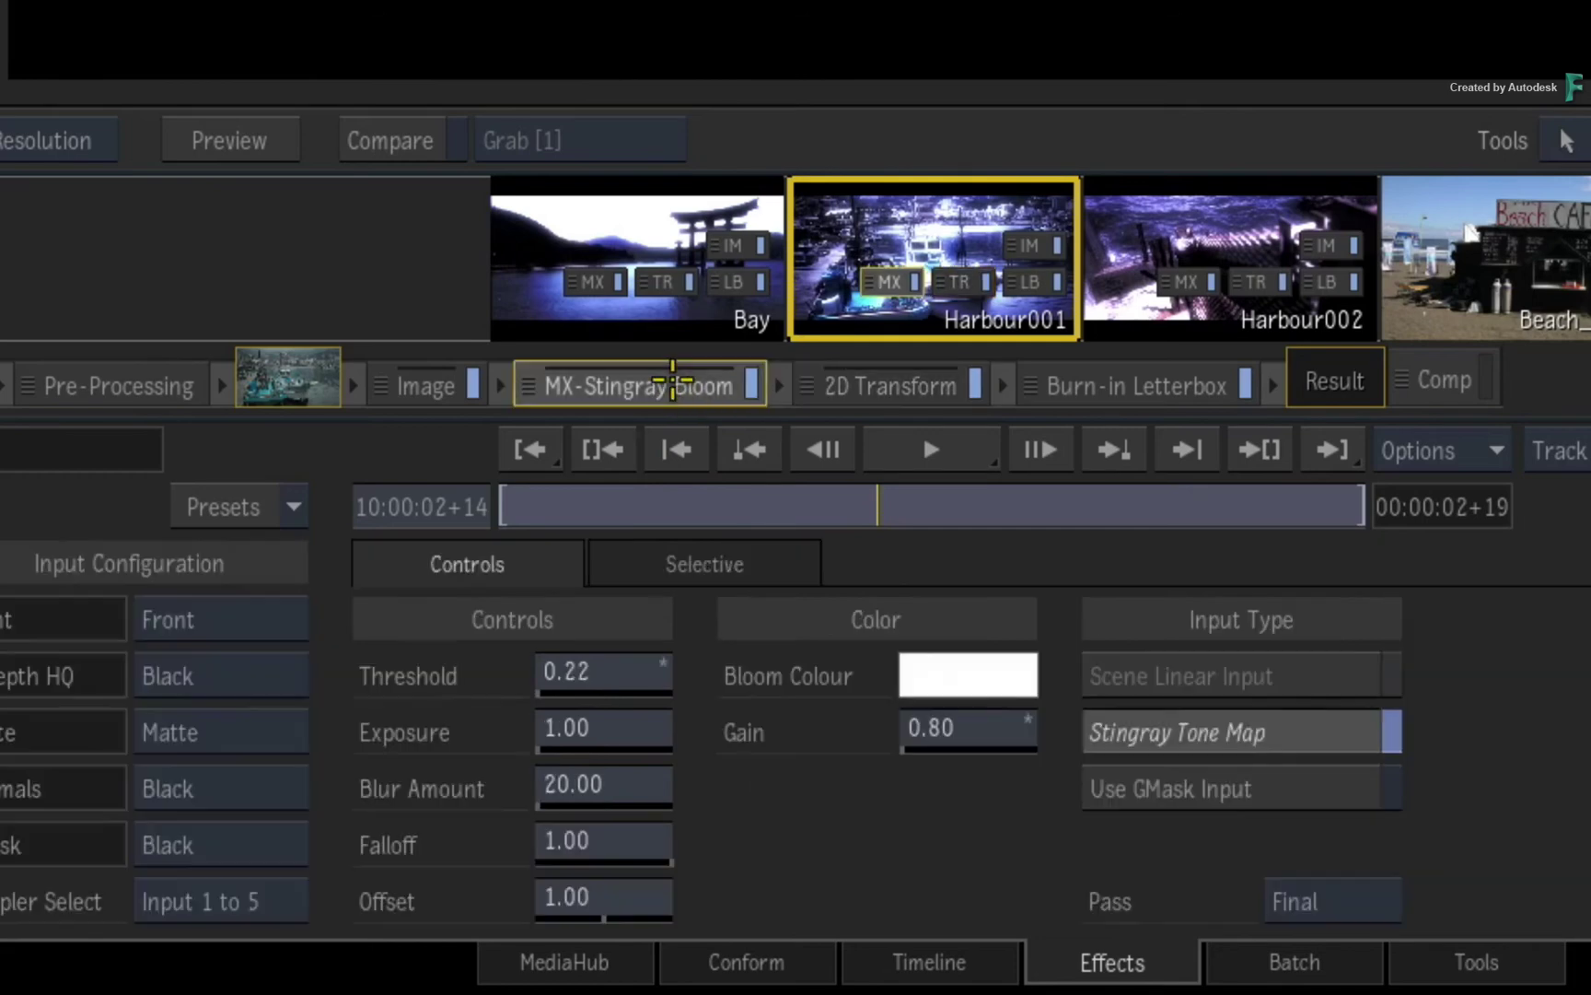
pyautogui.moveTo(959, 733)
pyautogui.mouseDown()
pyautogui.moveTo(937, 732)
pyautogui.moveTo(953, 723)
pyautogui.mouseUp()
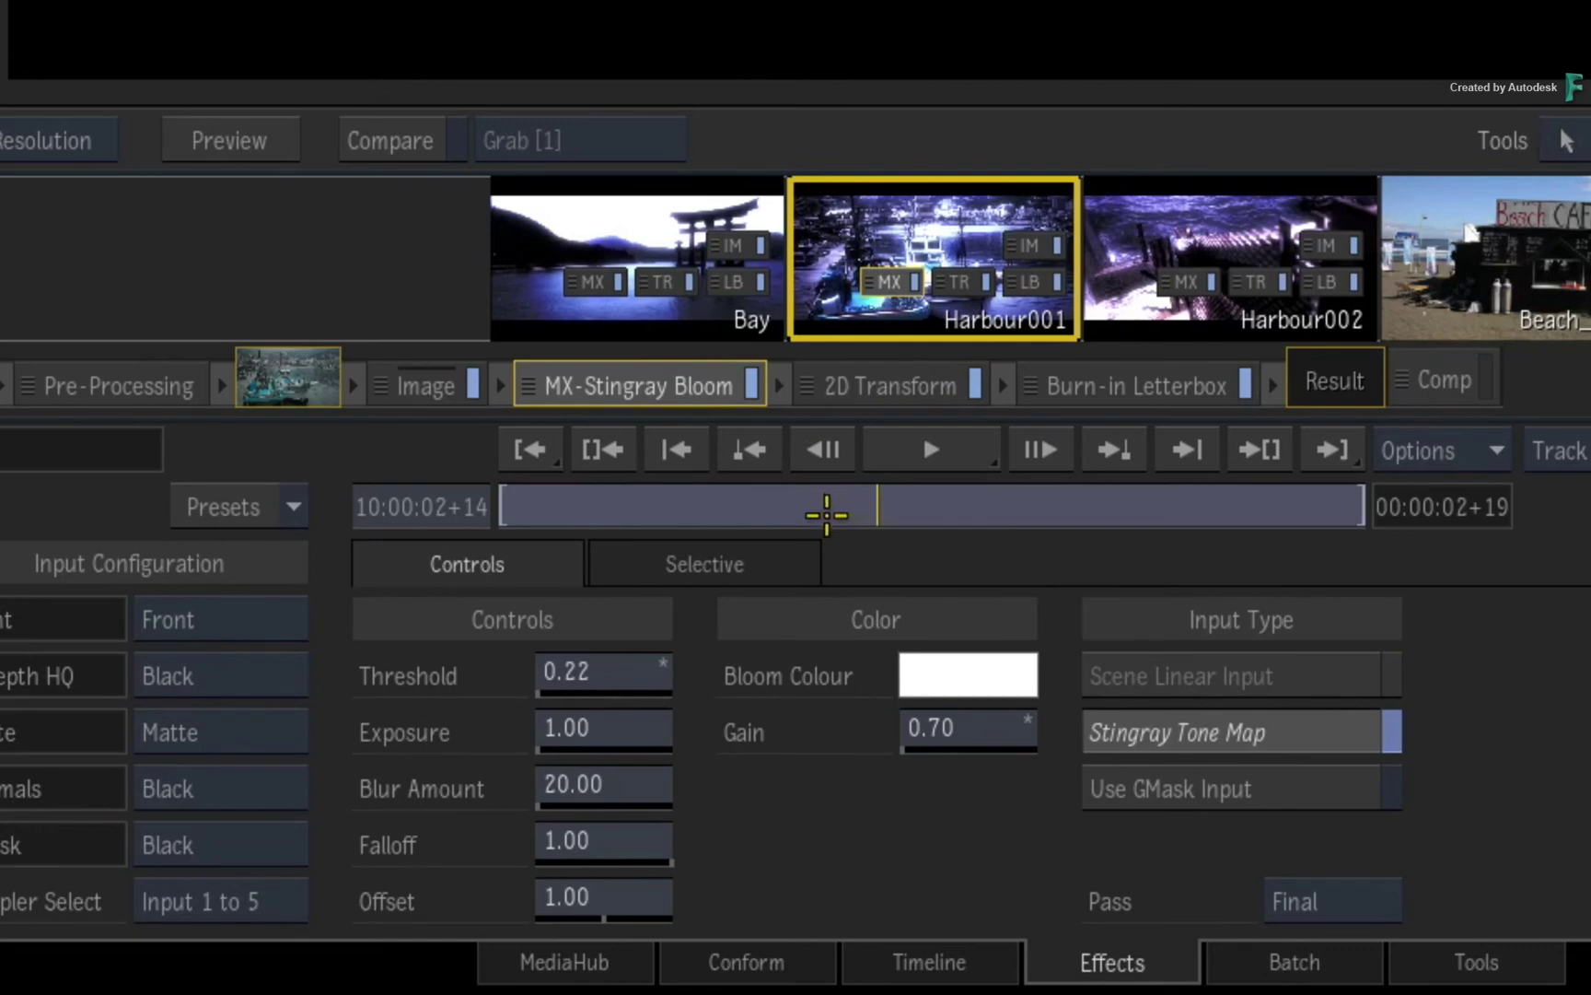
pyautogui.click(416, 385)
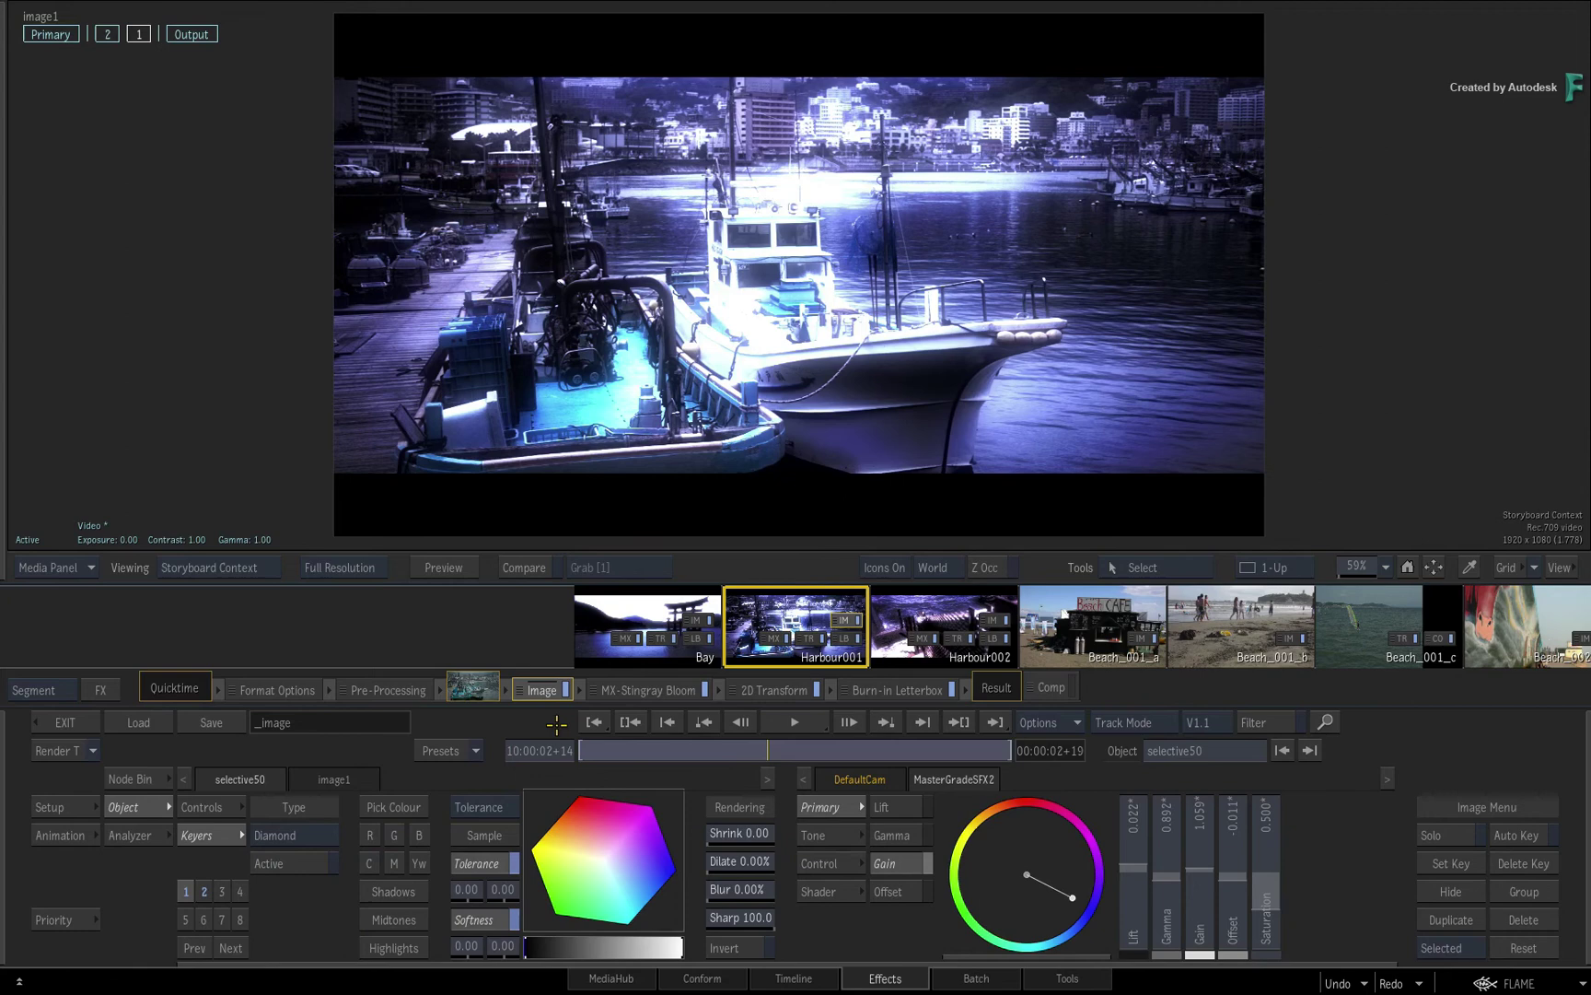
# Step: Select the 2D Transform node, re-rendering two segments and 134 frames with the lowered bloom gain
pyautogui.click(757, 690)
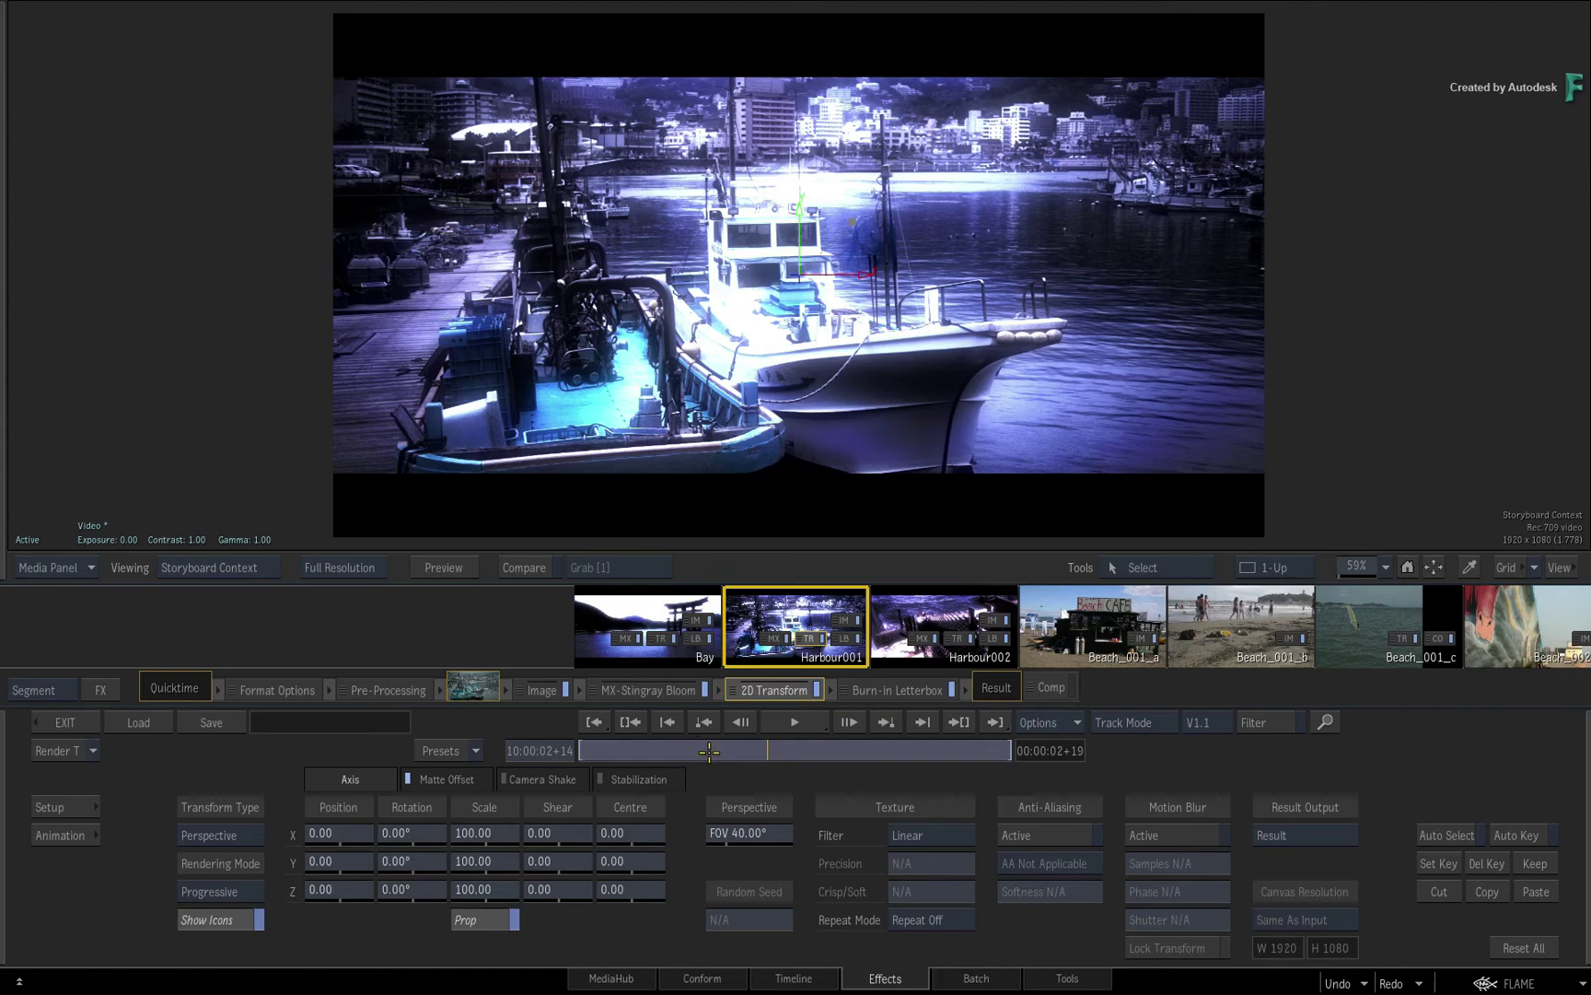
# Step: Scrub back, leave the render mode unchanged, play Harbour001, and bring up the viewing Options menu
pyautogui.moveTo(709, 752); pyautogui.dragTo(552, 751)
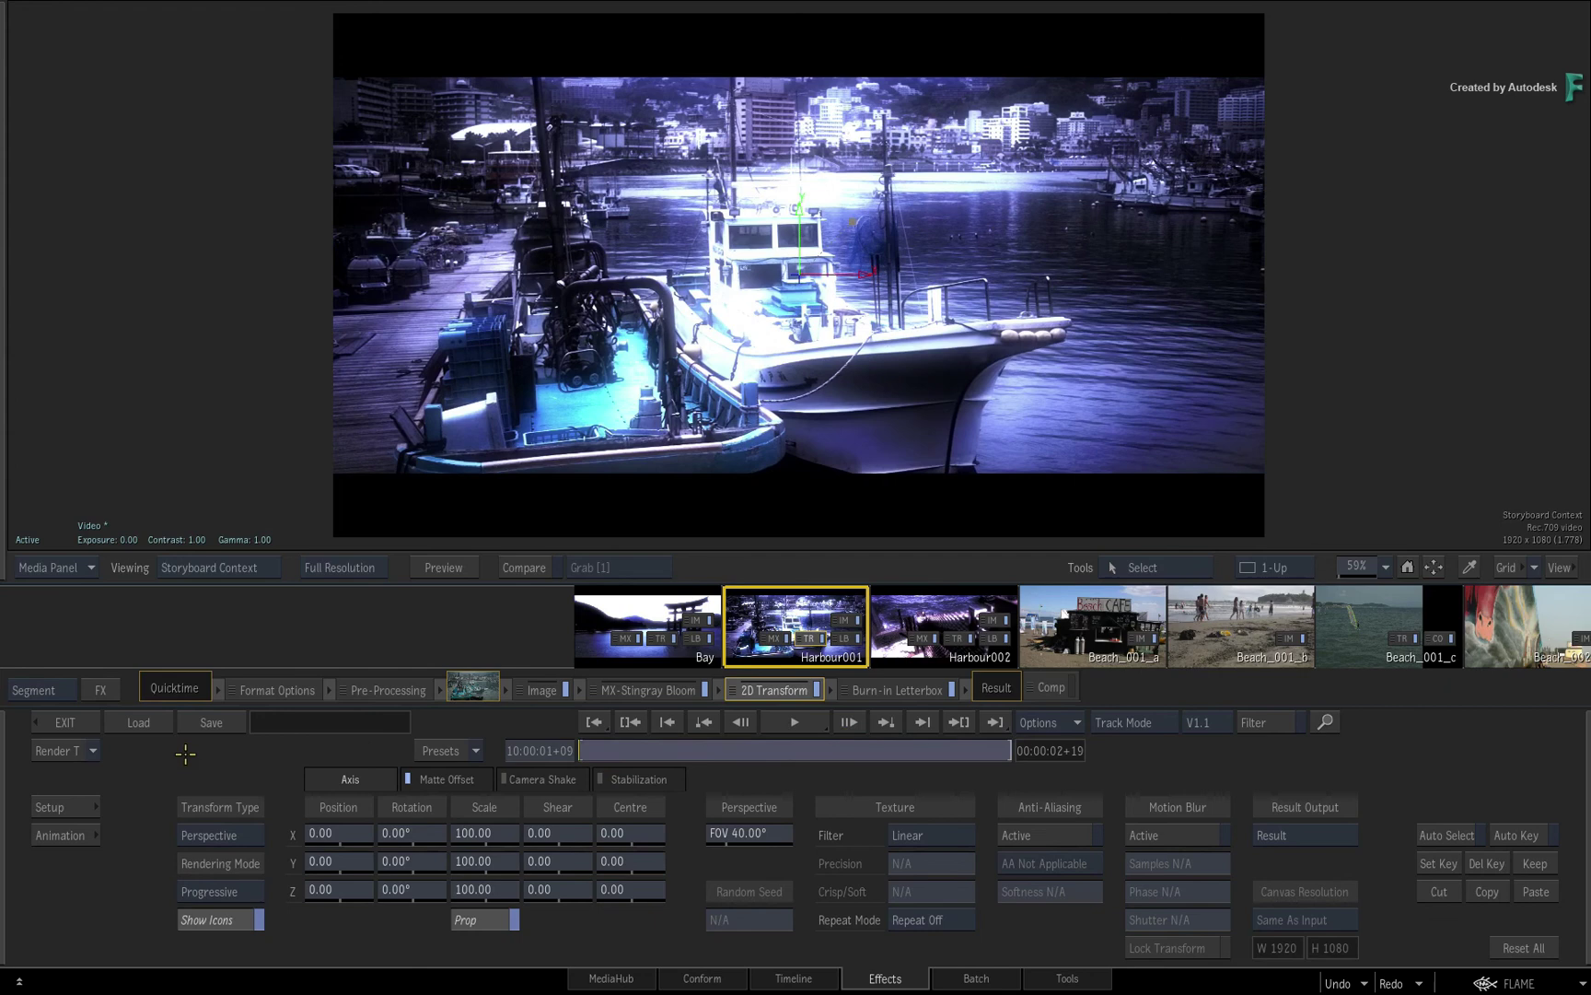
pyautogui.click(94, 749)
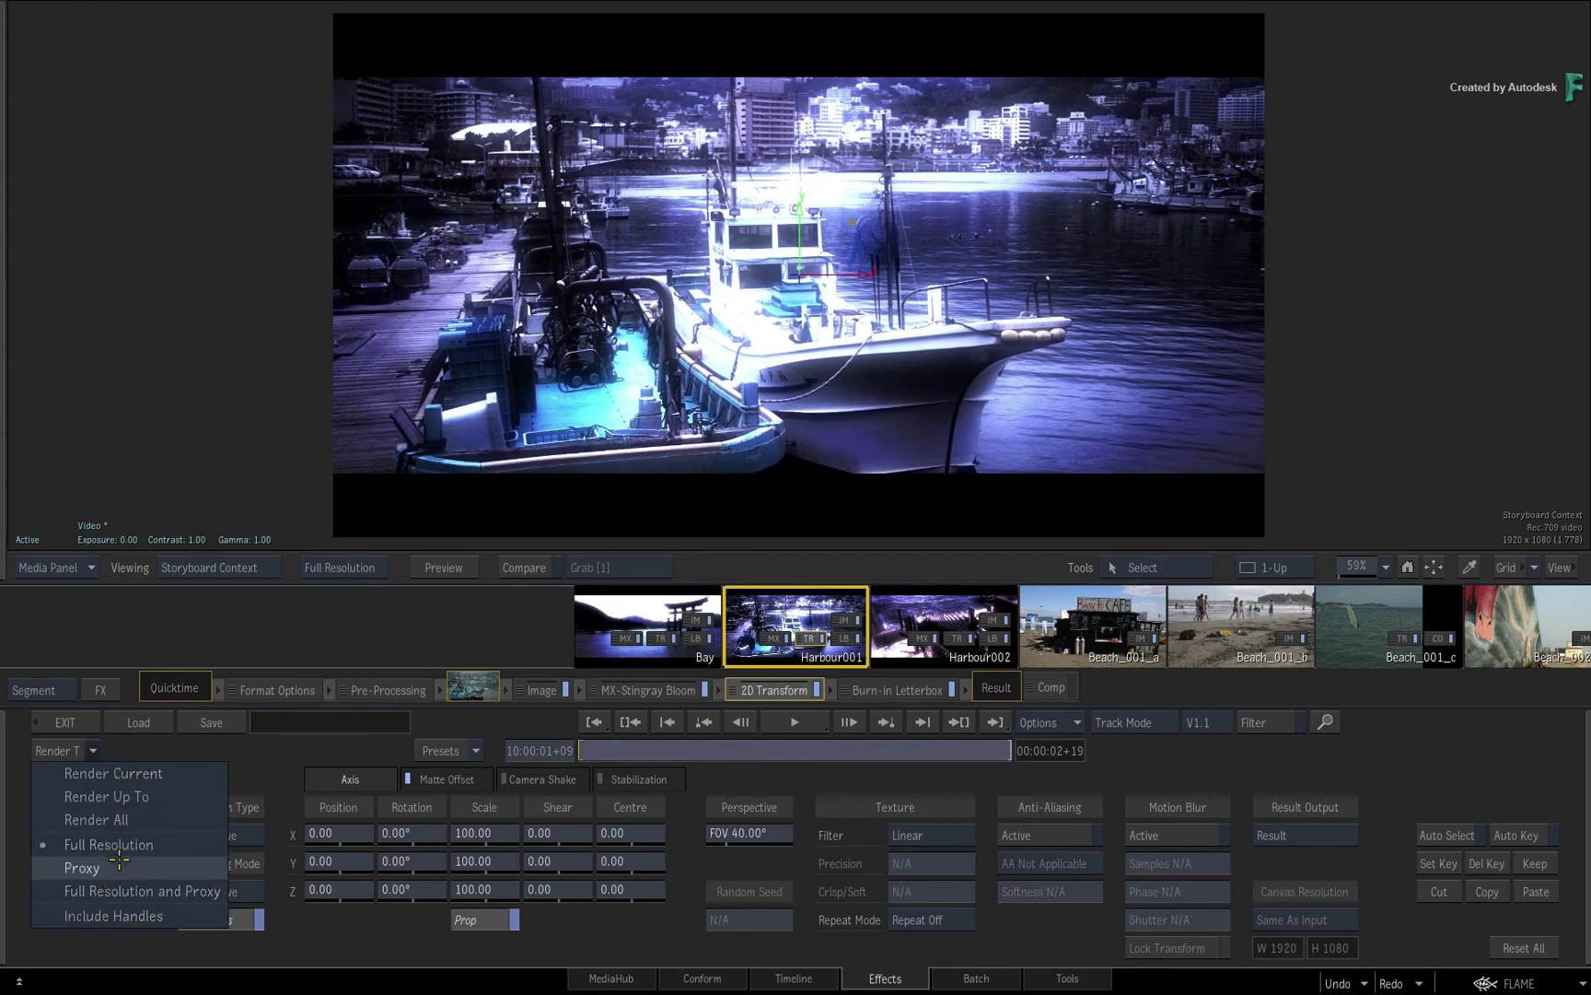
pyautogui.click(149, 746)
pyautogui.click(795, 722)
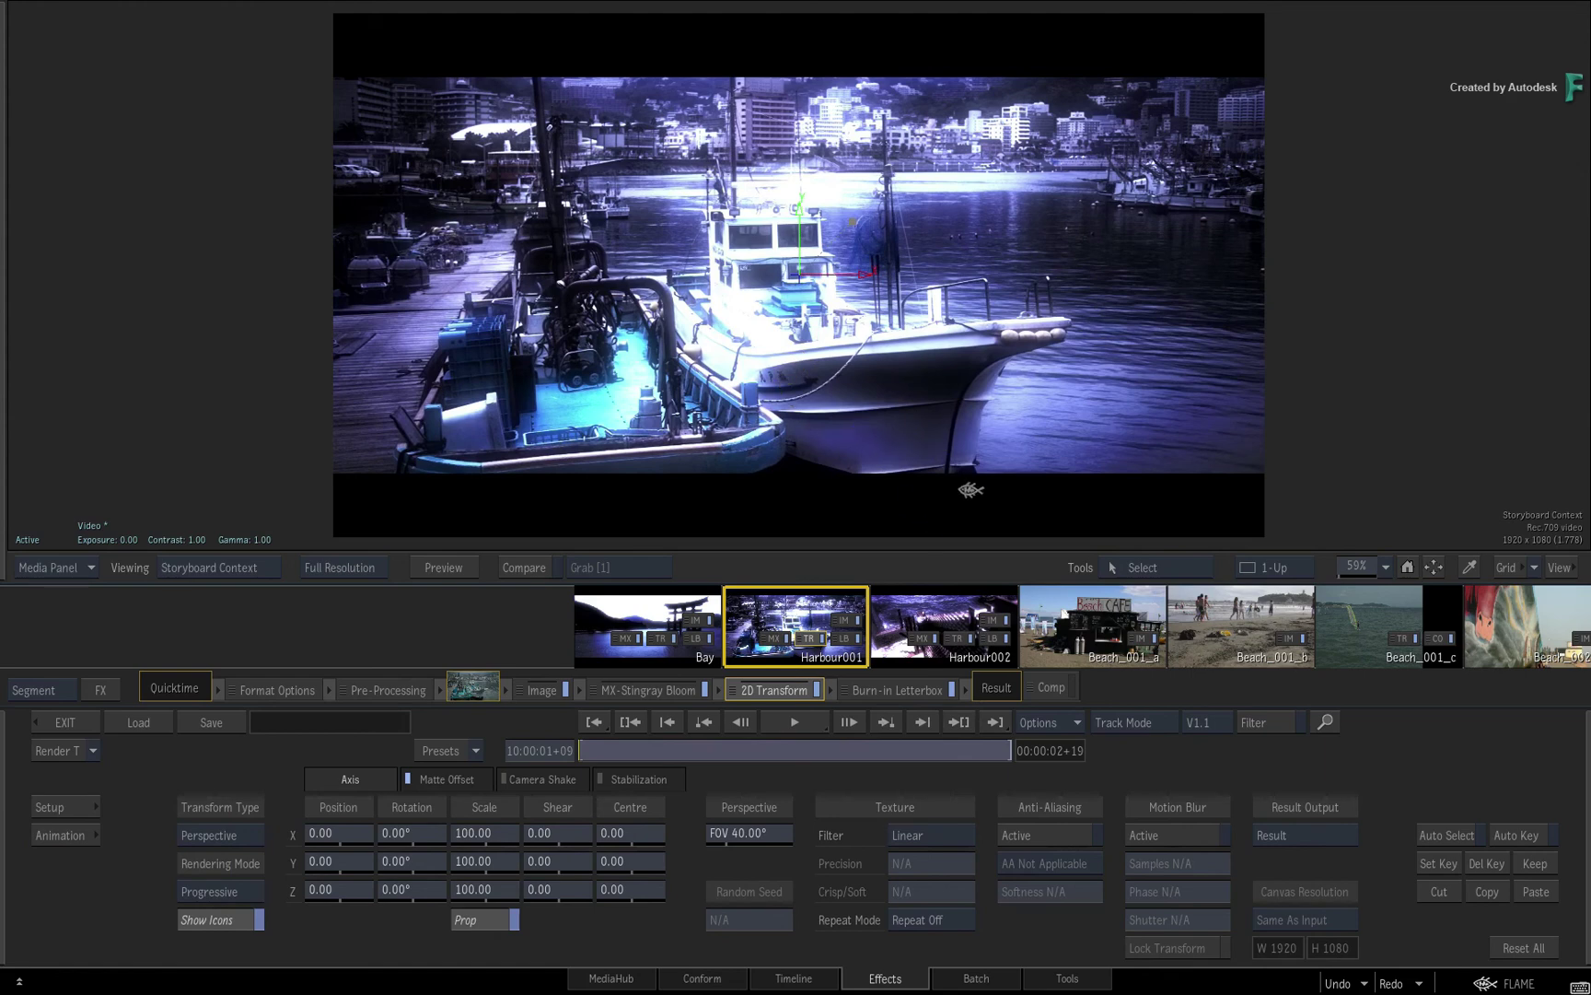
pyautogui.click(1068, 722)
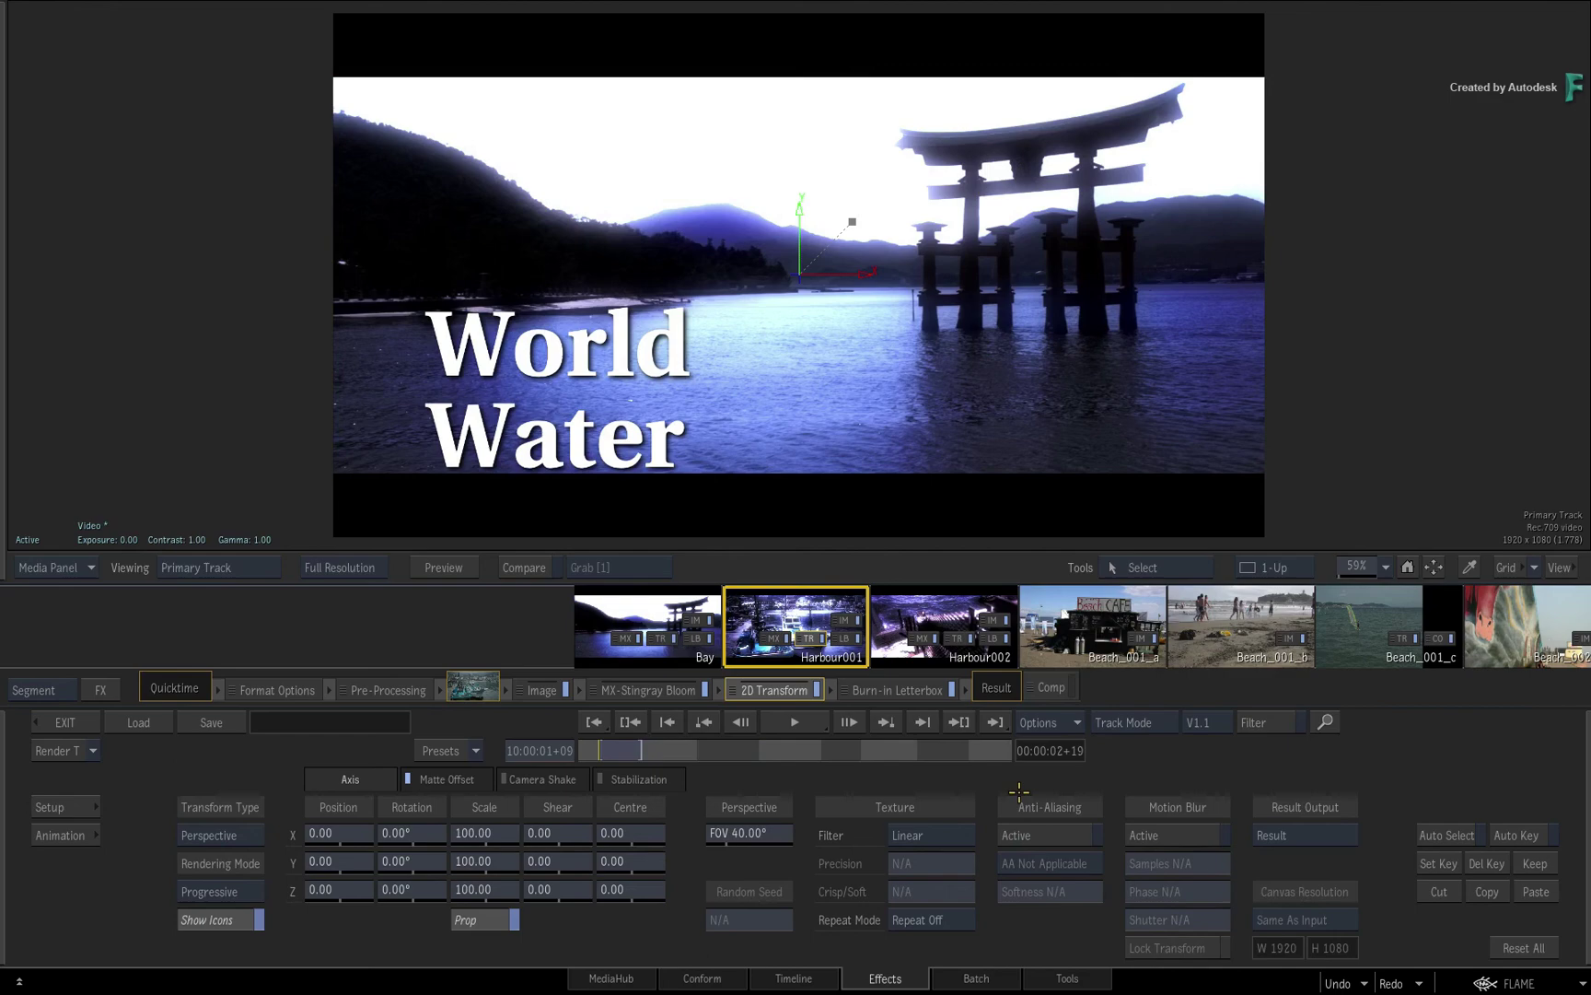
# Step: Scrub the storyboard range across the beach shots back to the harbour, then show Harbour001's Image grade
pyautogui.moveTo(610, 753); pyautogui.dragTo(985, 678)
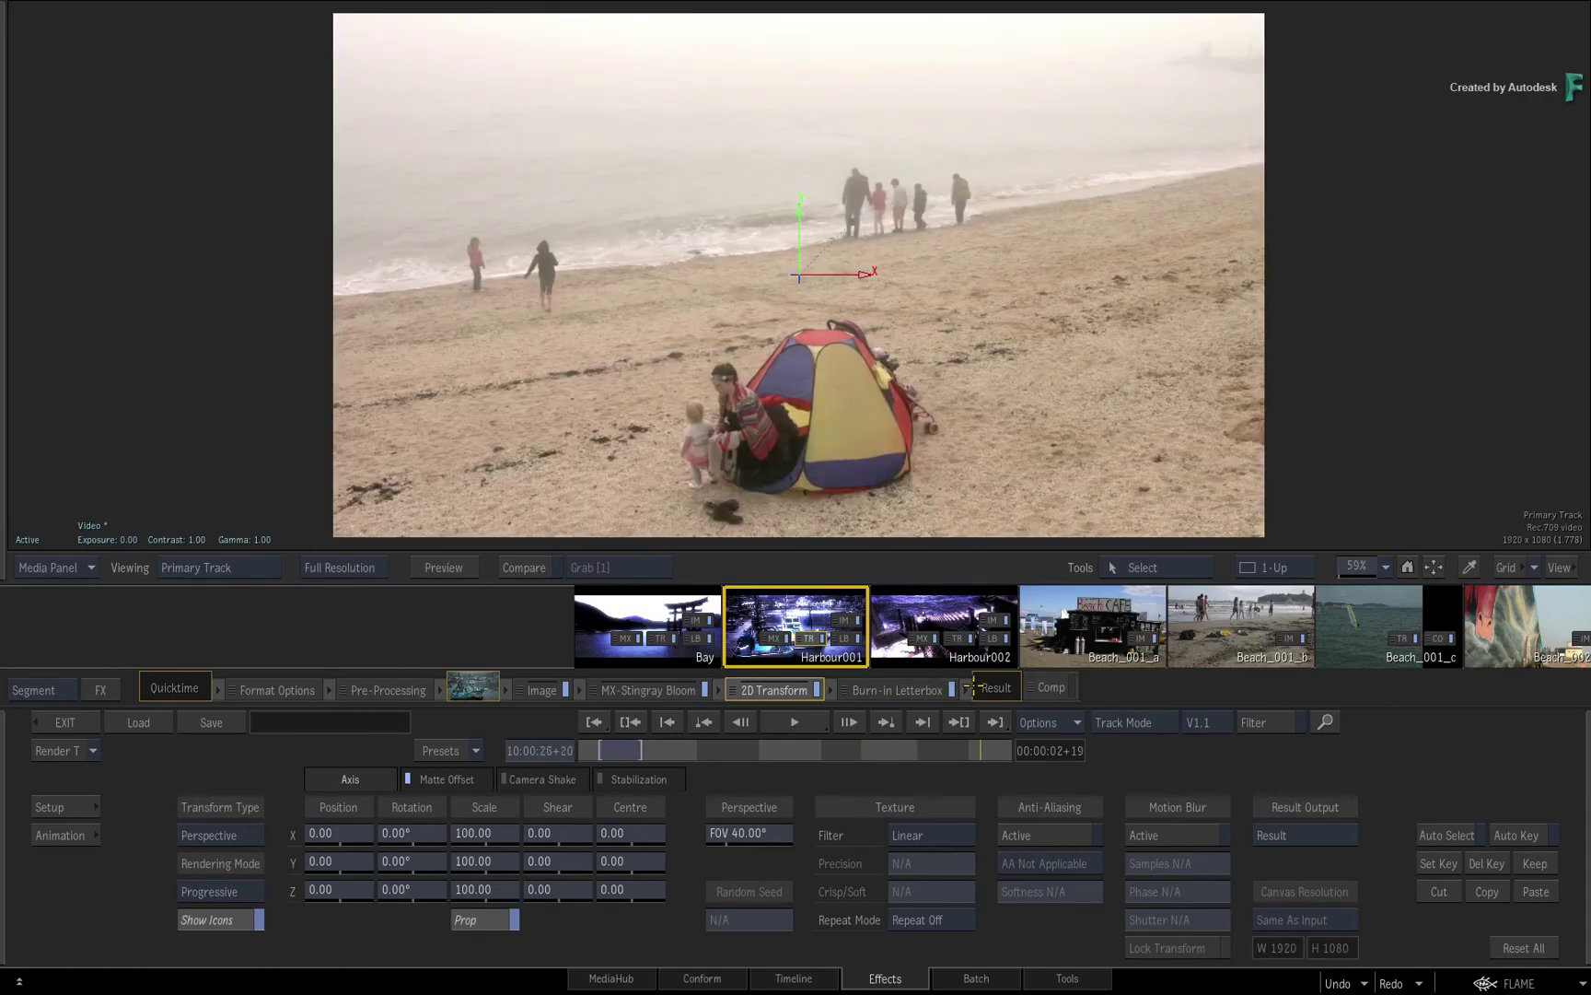
pyautogui.moveTo(982, 749); pyautogui.dragTo(1002, 697)
pyautogui.click(535, 690)
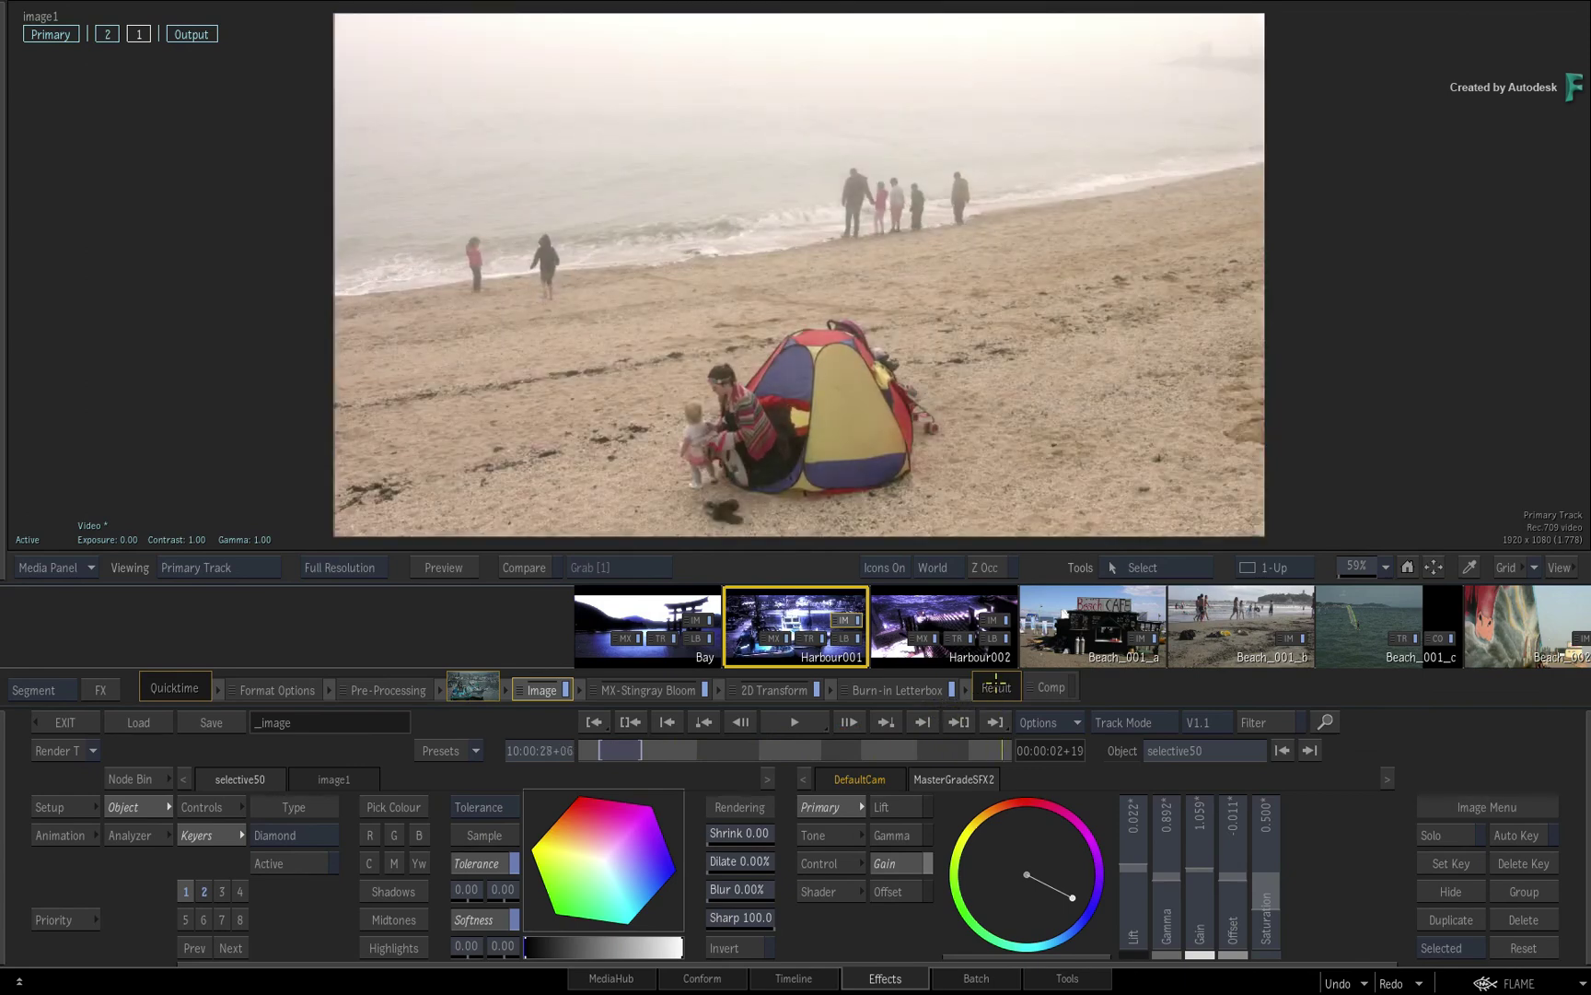